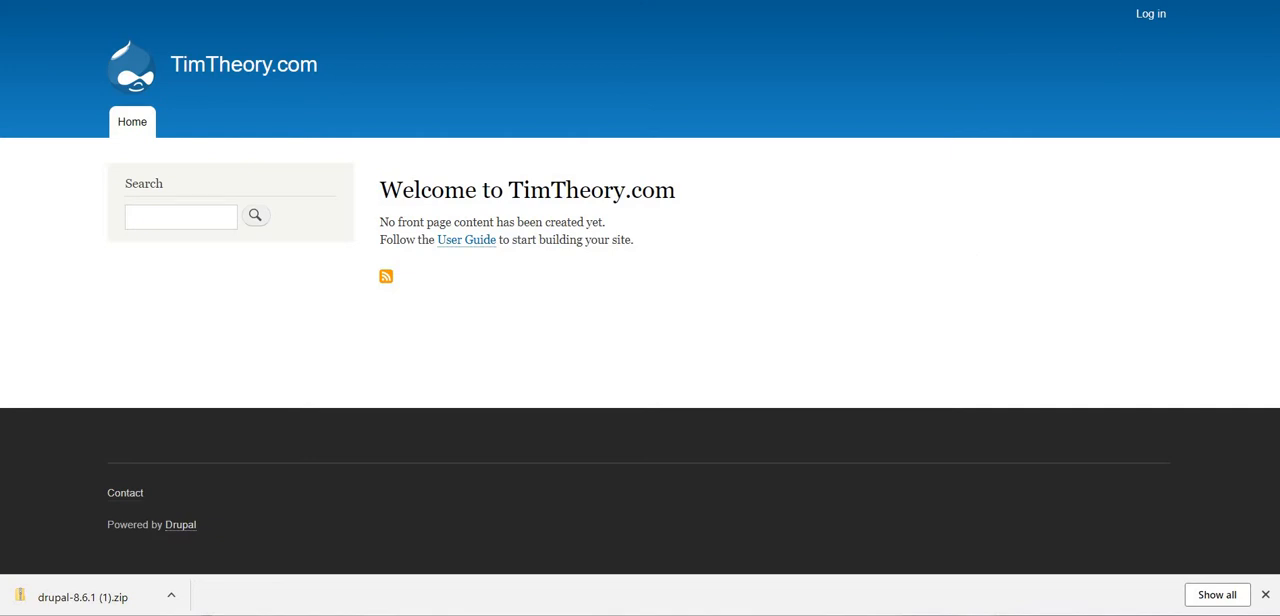
Log in to the TimTheory.com site and start creating a new Basic page from the content administration
{"action": "left_click", "coordinate": [1150, 16]}
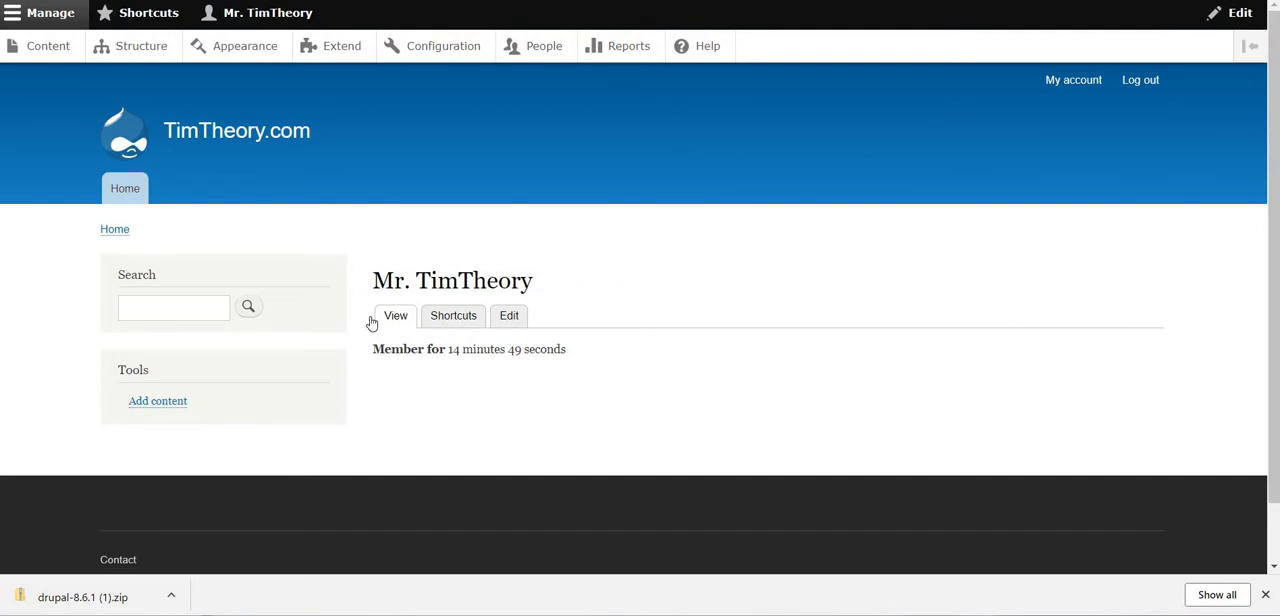
{"action": "left_click", "coordinate": [44, 54]}
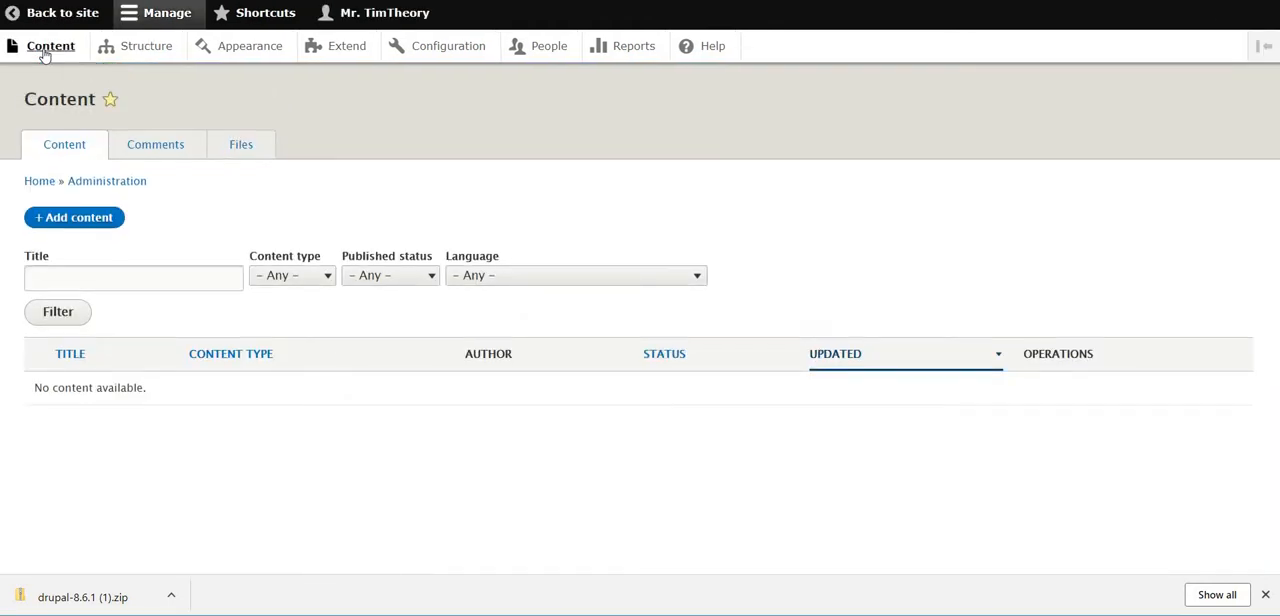
{"action": "left_click", "coordinate": [84, 218]}
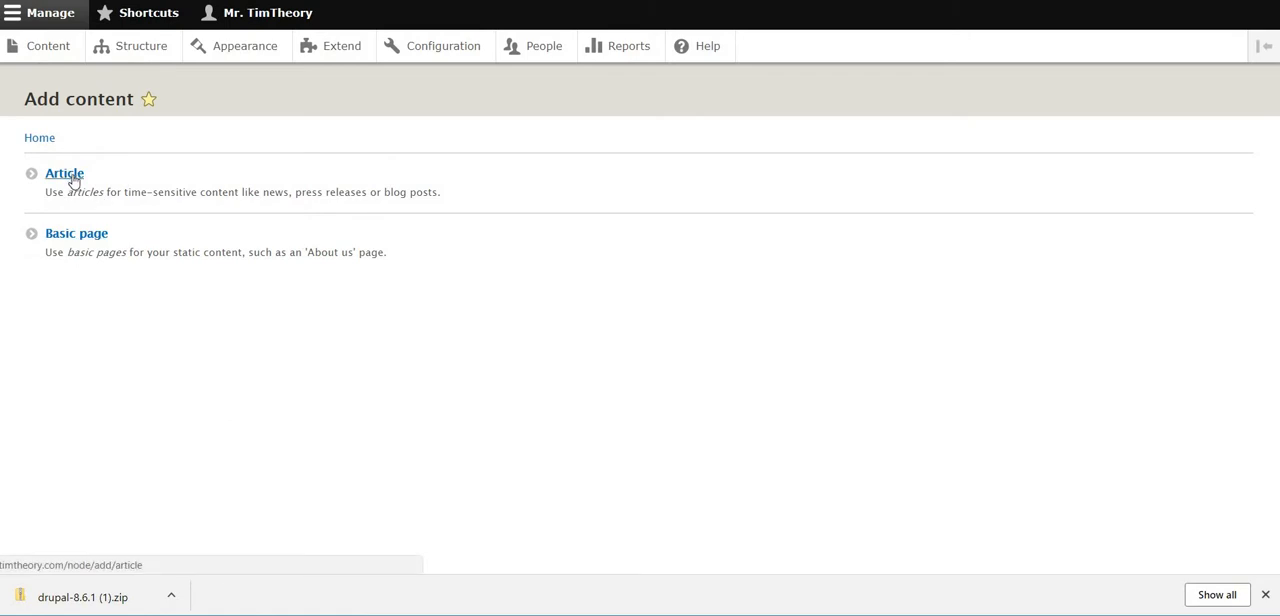
{"action": "left_click", "coordinate": [71, 240]}
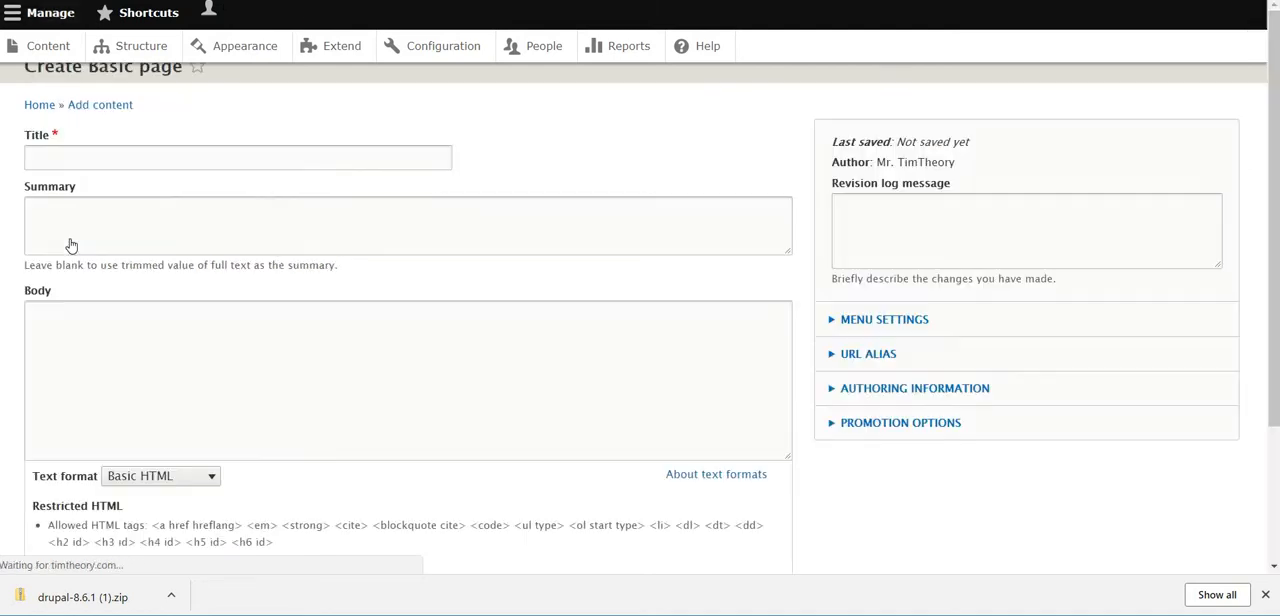
Title the page "About" and paste the two-paragraph description of TimTheory.com into the body
{"action": "left_click", "coordinate": [131, 197]}
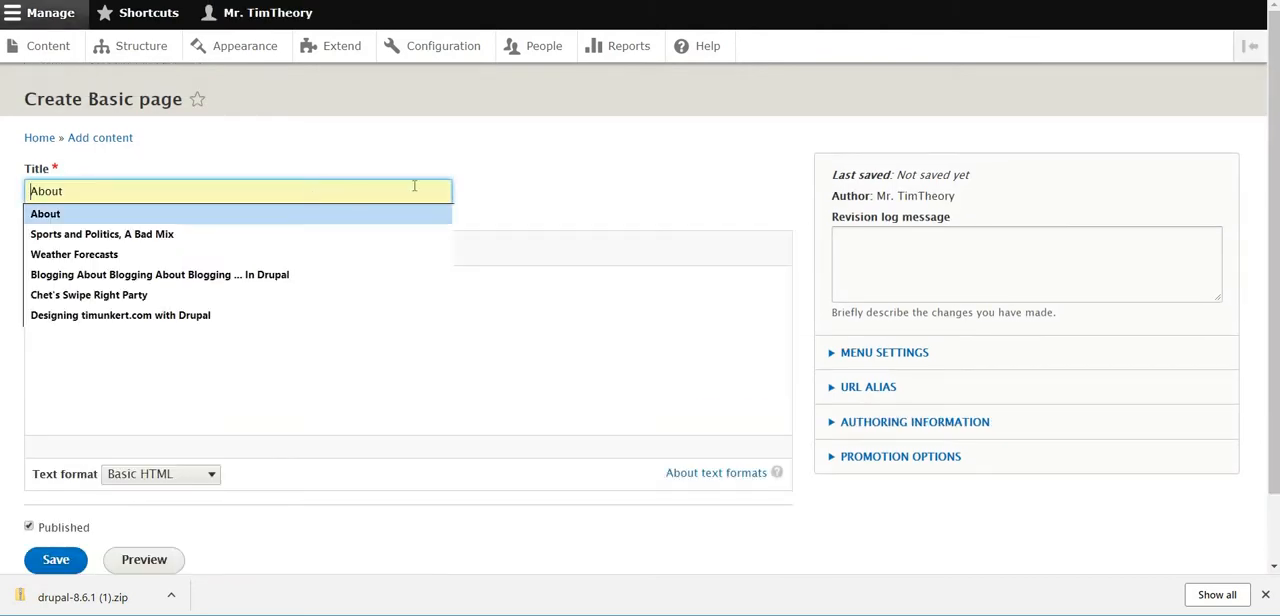
{"action": "type", "text": "About"}
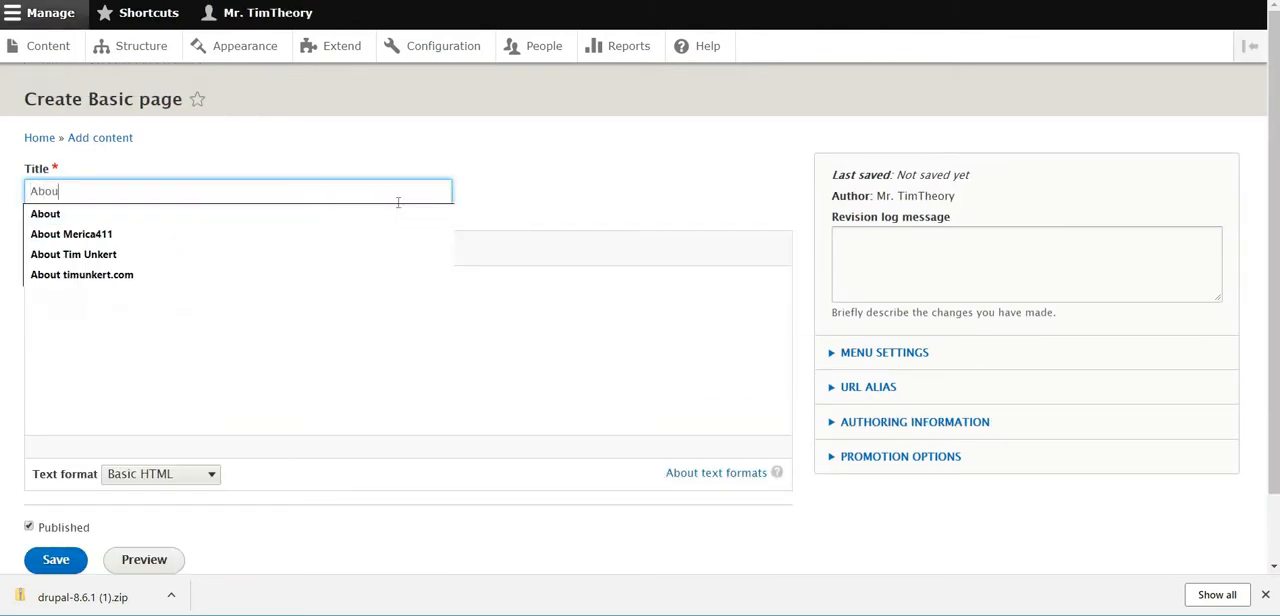
{"action": "left_click", "coordinate": [548, 175]}
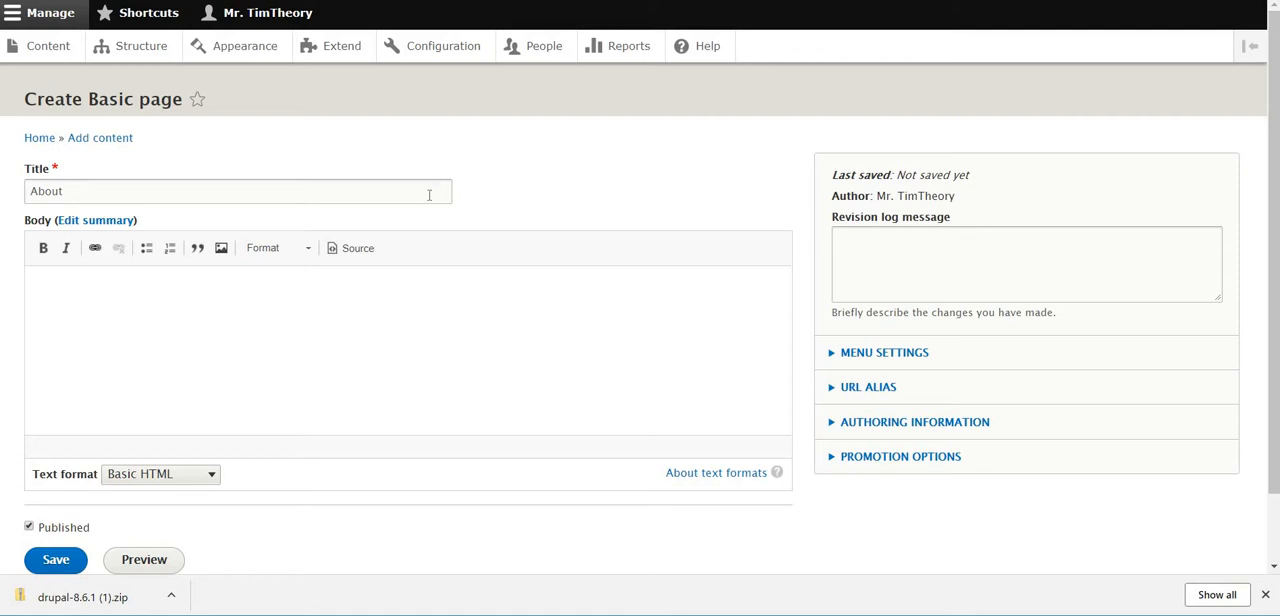
{"action": "type", "text": "TimTheory.com was created by a guy who, coincidentally, was named Tim. Tim wanted to explore interesting theories and drive people to think critically, not just following the masses, or relying solely on what the main stream media wanted them to see. Timtheory.com explores anything from Elon Musk's Theory that Google is building a cybernetic organism out of the human race to whether Jimmy Dean breakfasts might extend your life span. TimTheory.com's theories may be strange, but they will get you to think!"}
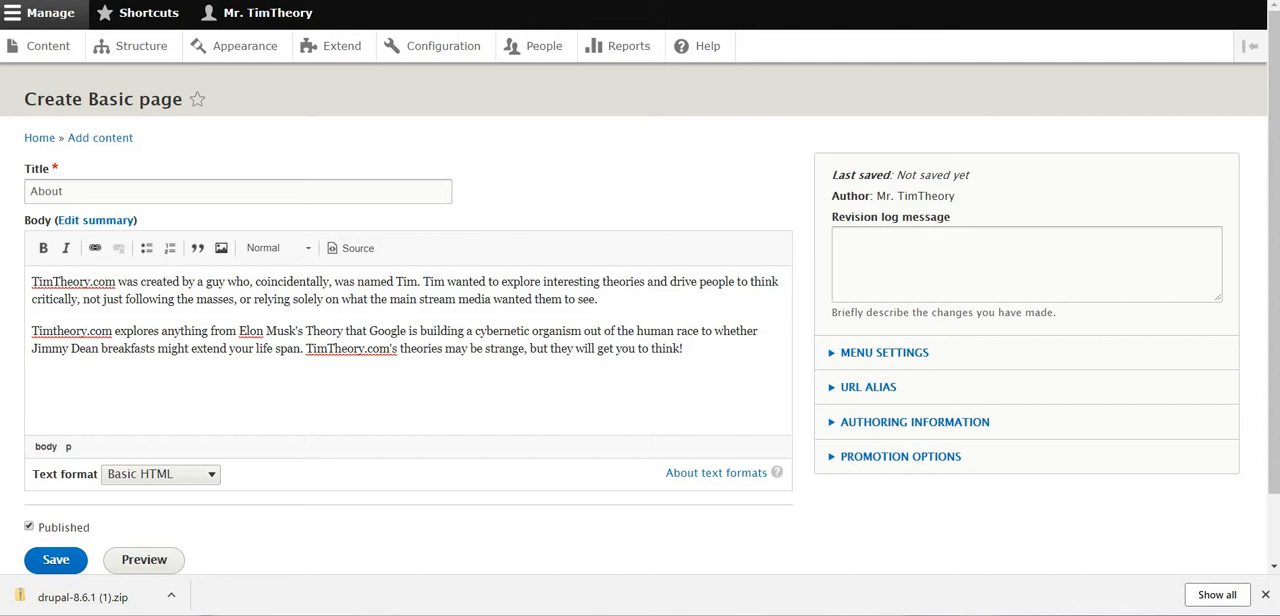
{"action": "key", "text": "ctrl+Tab"}
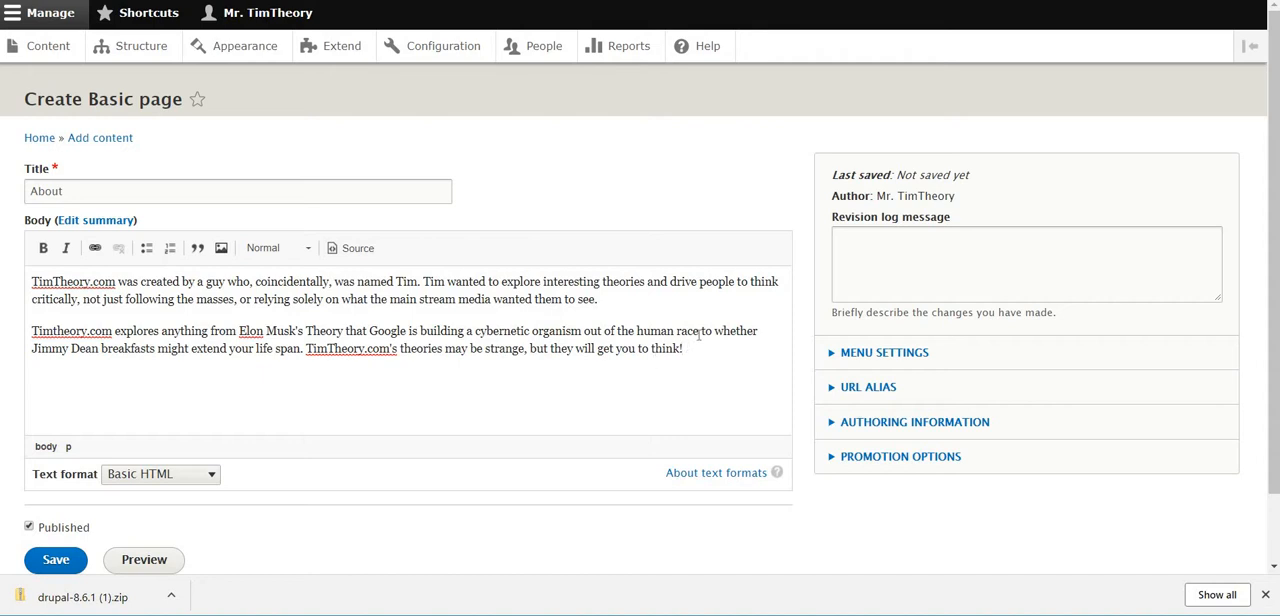
{"action": "left_click_drag", "start_coordinate": [698, 332], "coordinate": [239, 333]}
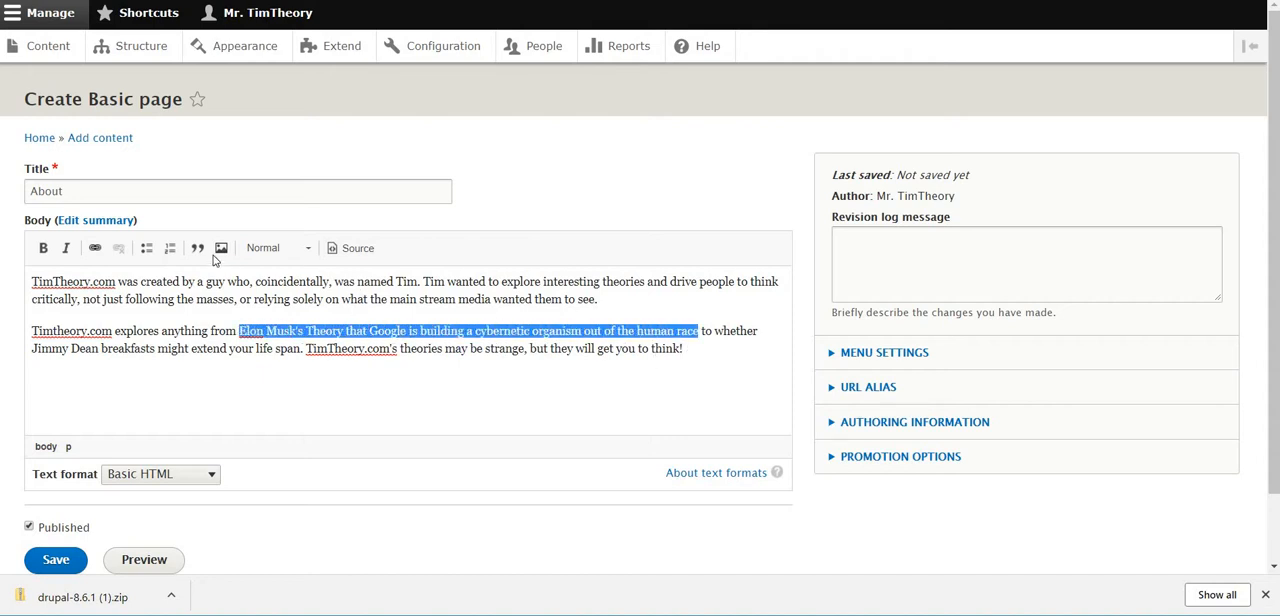
{"action": "left_click", "coordinate": [95, 249]}
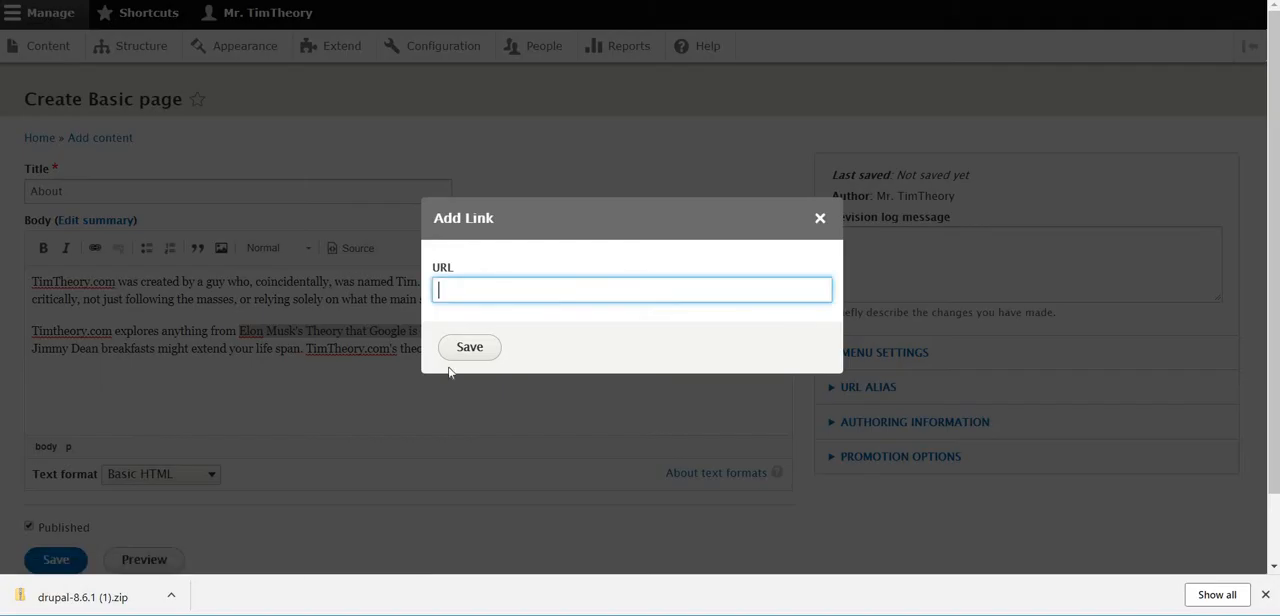
{"action": "type", "text": "https://www.youtube.com/watch?v=ycPr5-27vSI&t=13s"}
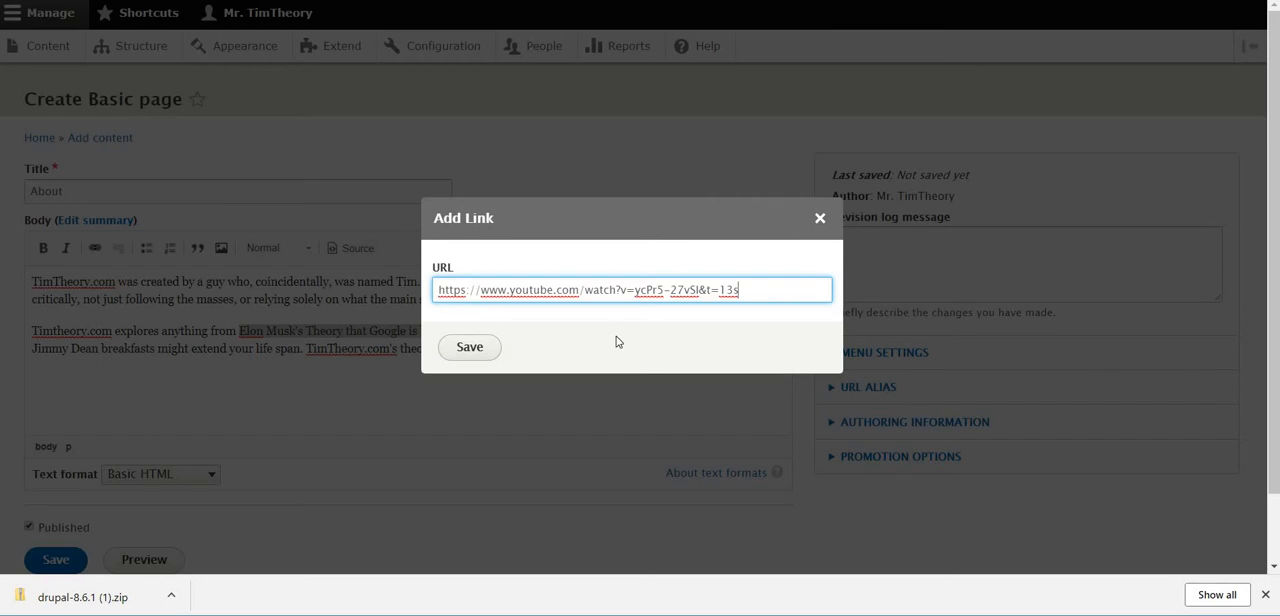
{"action": "left_click", "coordinate": [467, 357]}
{"action": "left_click", "coordinate": [693, 368]}
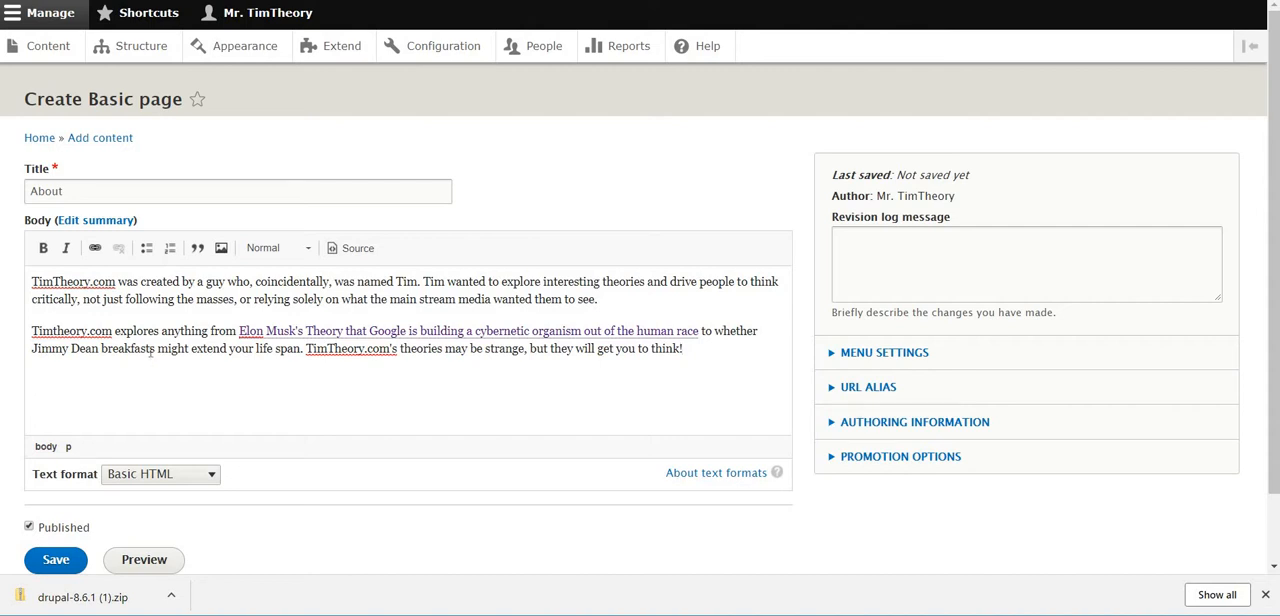
Get the address of the Jimmy Dean website and link the body words "Jimmy Dean breakfasts" to it
{"action": "key", "text": "ctrl+Tab"}
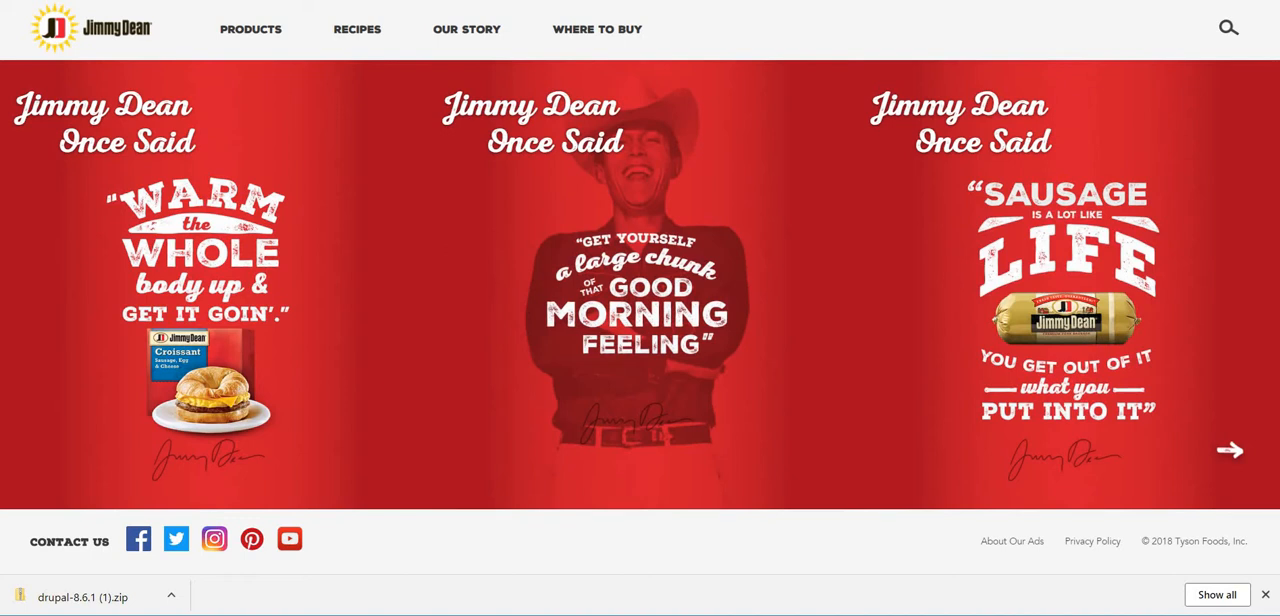
{"action": "key", "text": "ctrl+shift+Tab"}
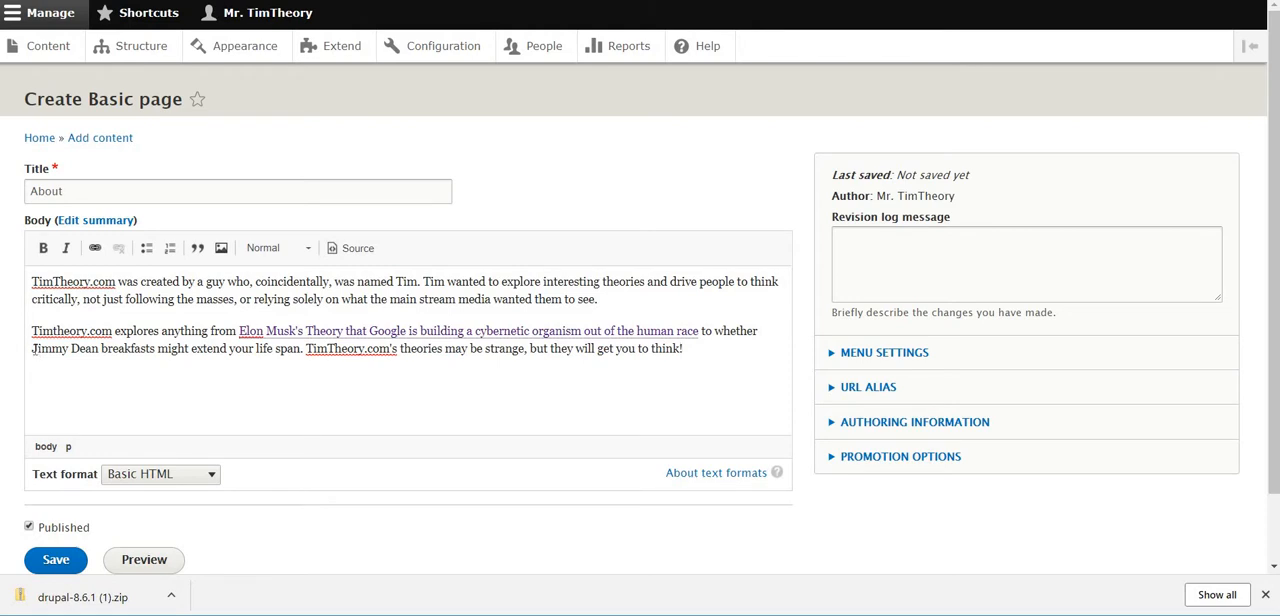
{"action": "left_click_drag", "start_coordinate": [33, 348], "coordinate": [155, 350]}
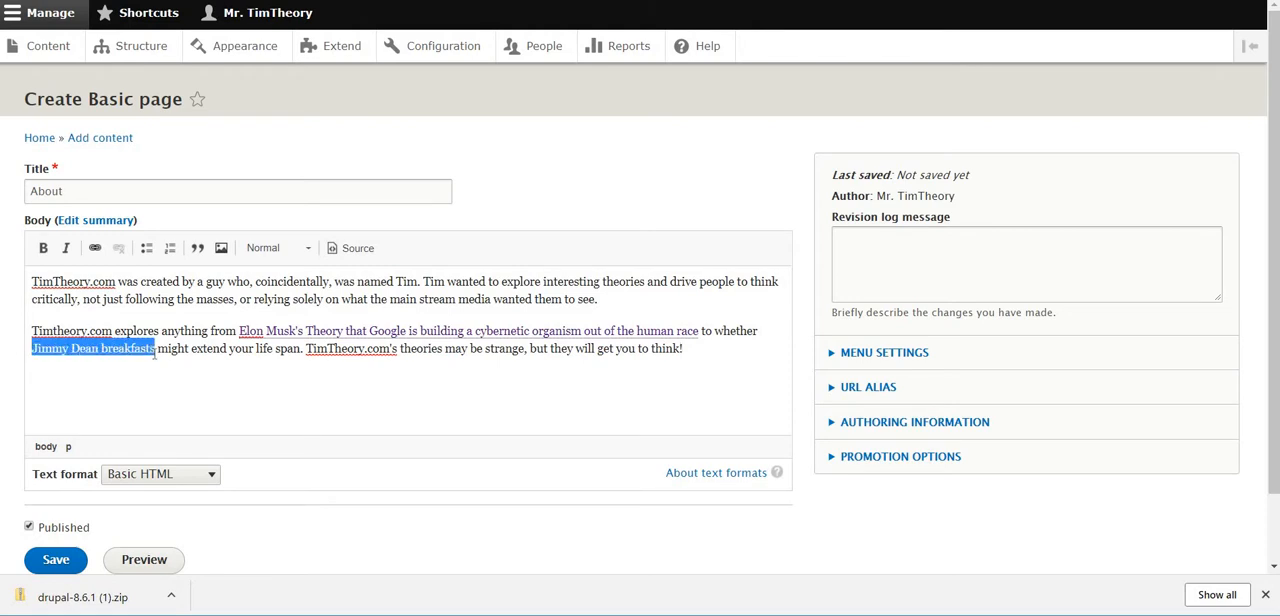
{"action": "left_click", "coordinate": [95, 247]}
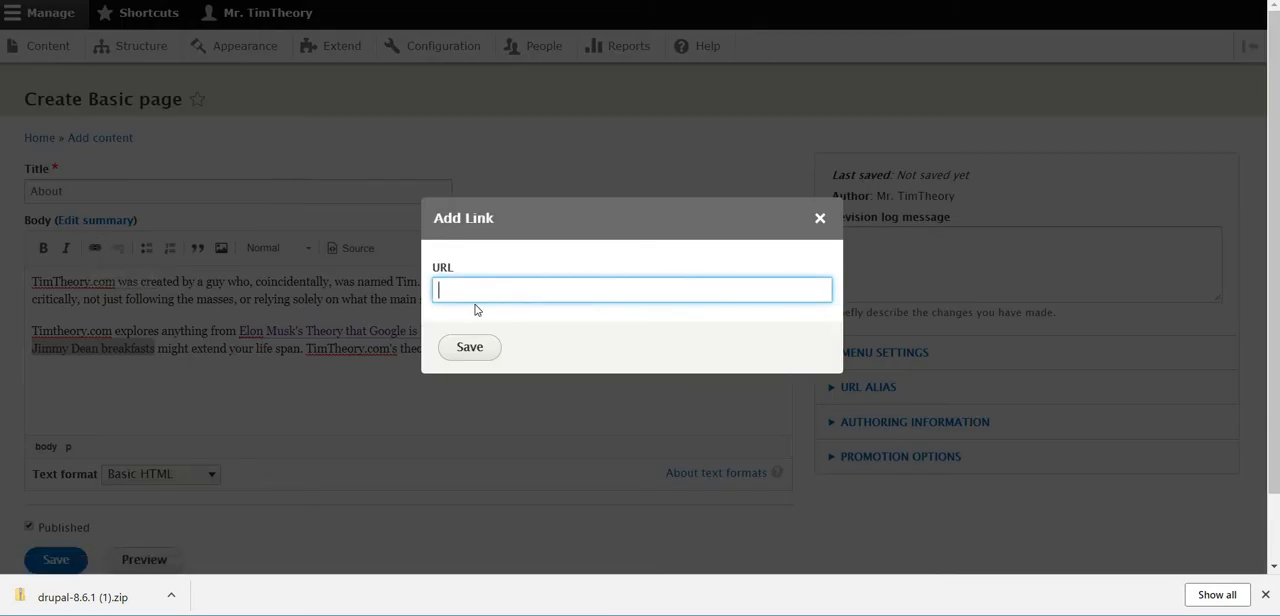
{"action": "type", "text": "https://www.jimmydean.com/"}
{"action": "left_click", "coordinate": [469, 352]}
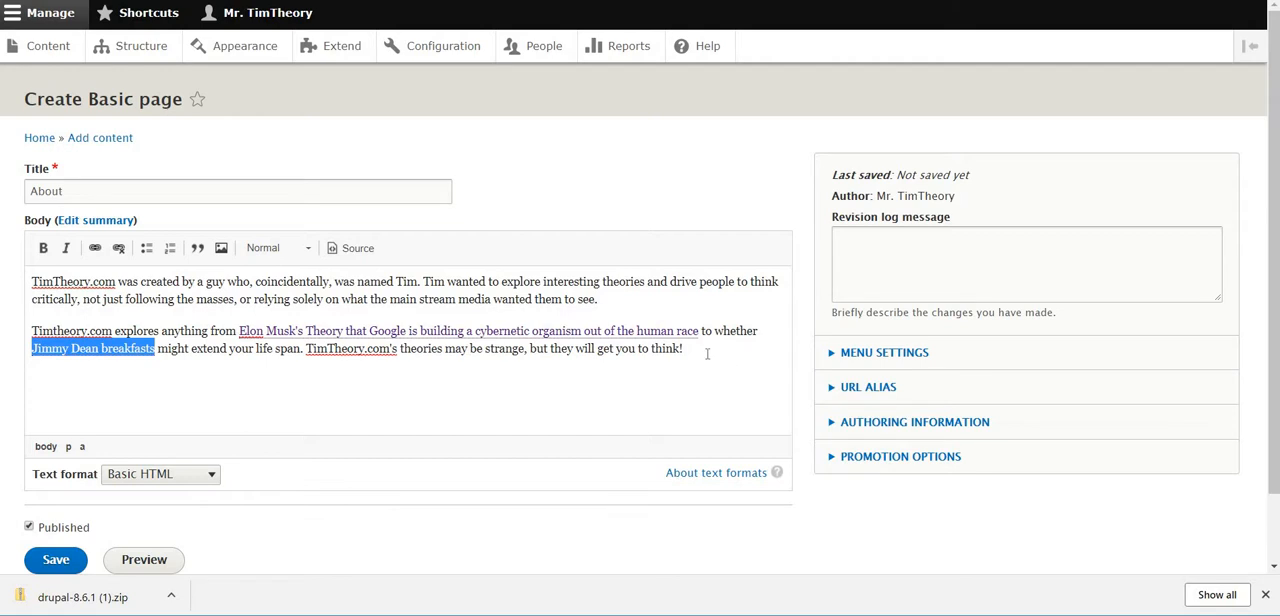
Add a new line below the second body paragraph and upload TimTheory.jpg from the Desktop as an image for it
{"action": "left_click", "coordinate": [707, 354]}
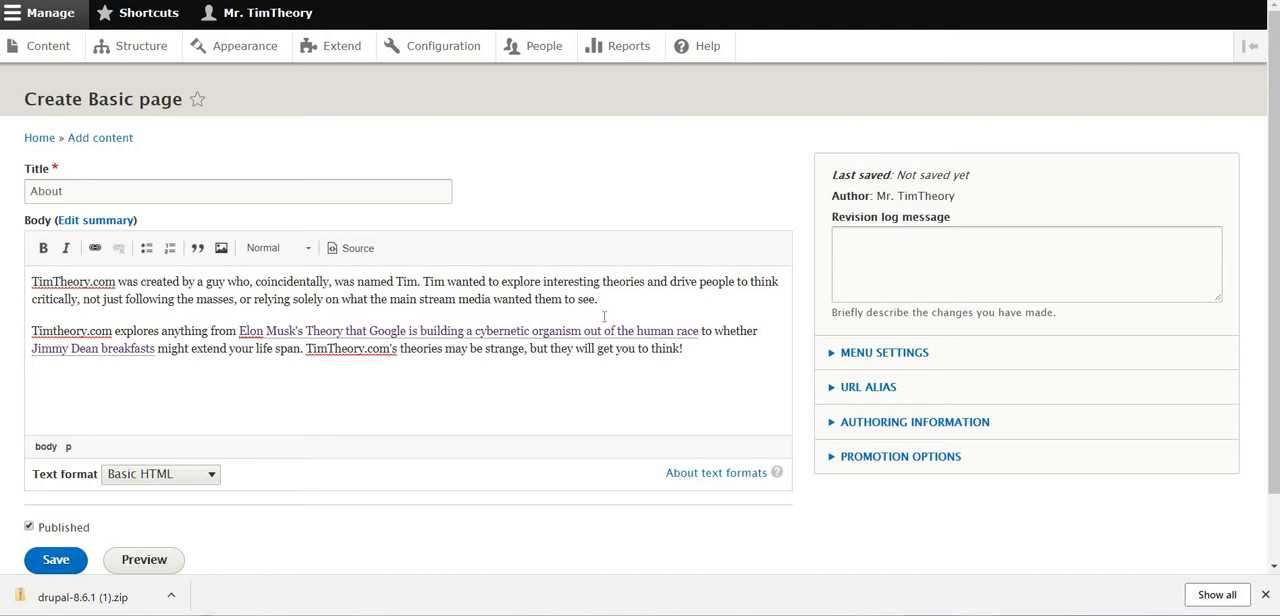
{"action": "key", "text": "Return"}
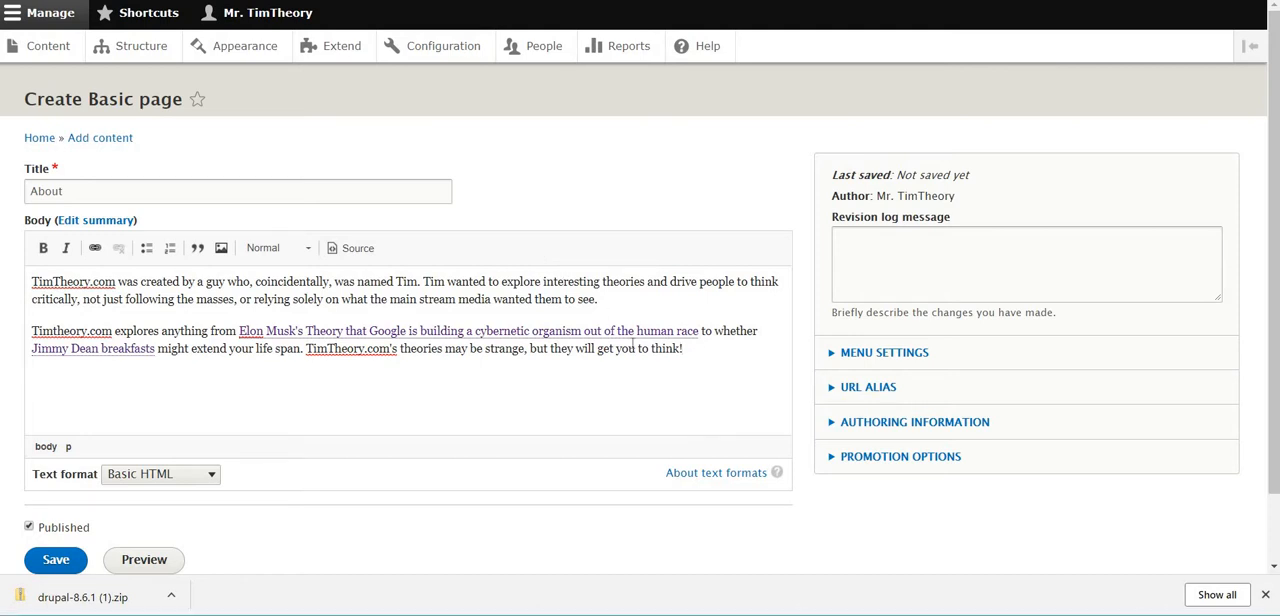
{"action": "left_click", "coordinate": [222, 250]}
{"action": "left_click", "coordinate": [497, 208]}
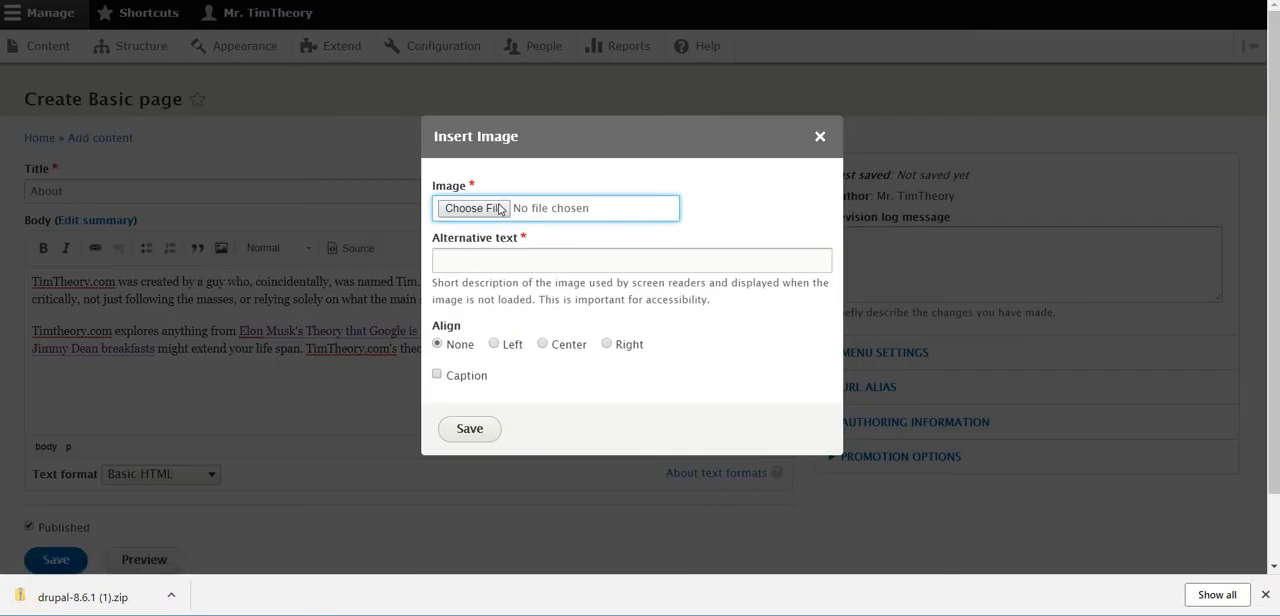
{"action": "left_click", "coordinate": [64, 87]}
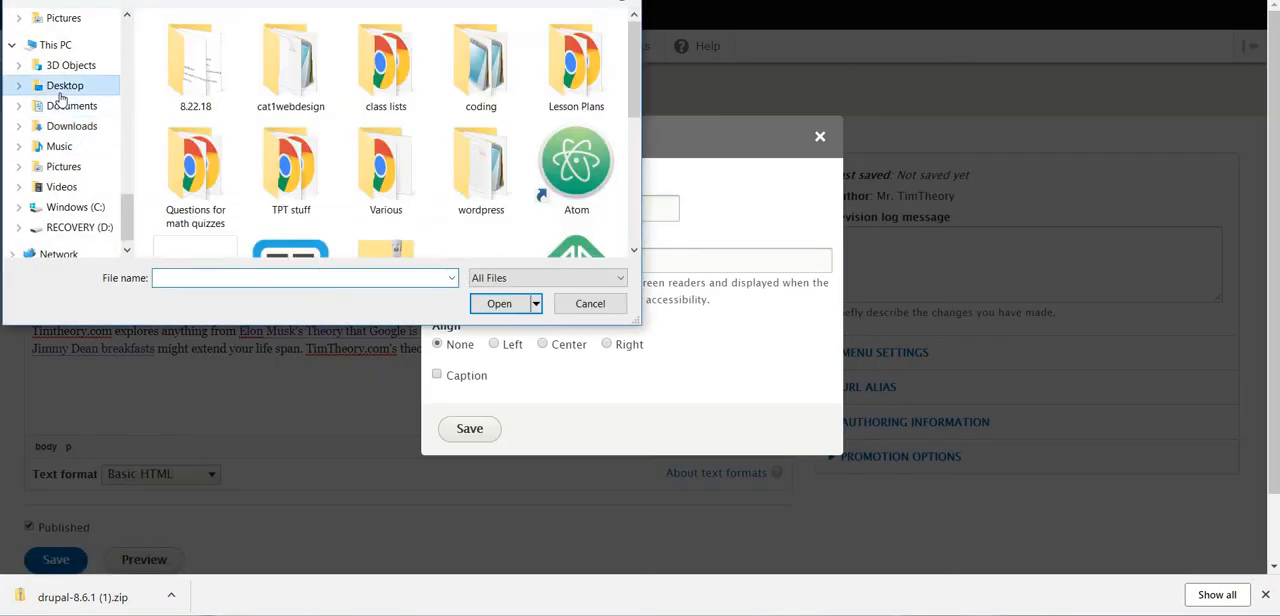
{"action": "scroll", "coordinate": [470, 100], "scroll_direction": "down", "scroll_amount": 3}
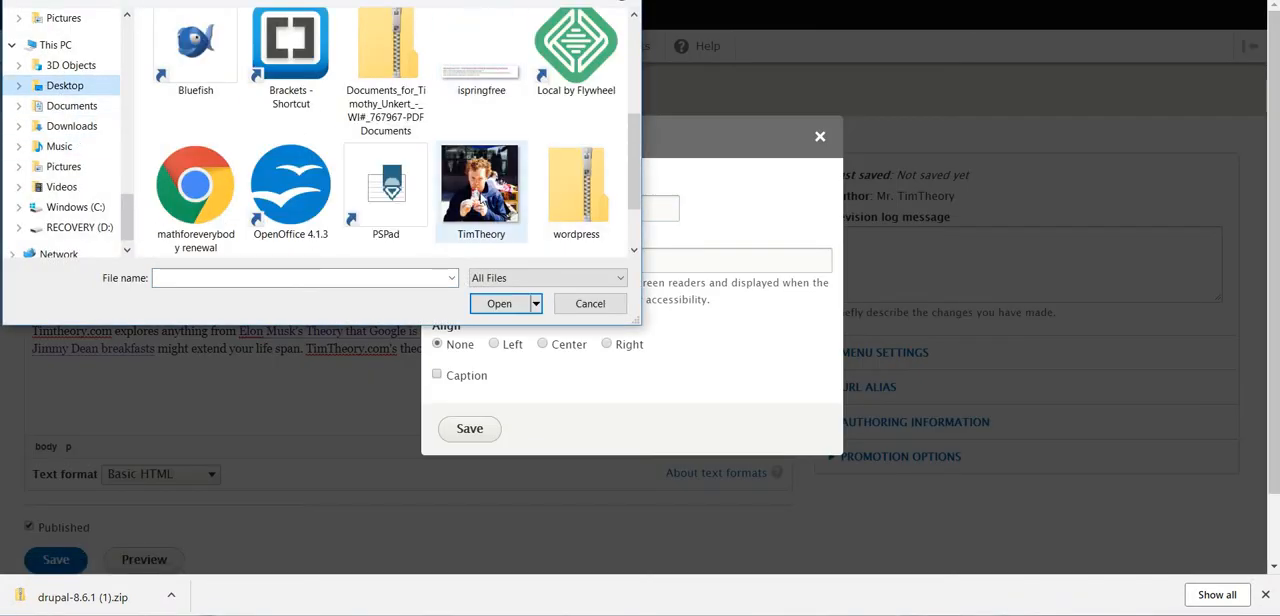
{"action": "left_click", "coordinate": [480, 192]}
{"action": "left_click", "coordinate": [500, 304]}
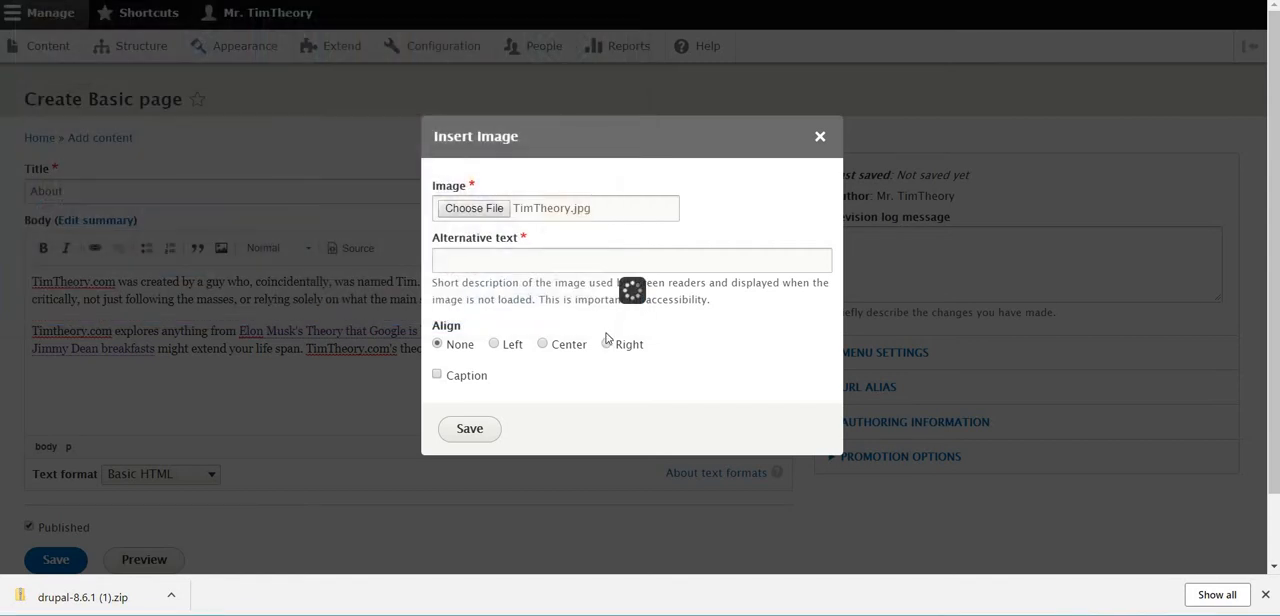
Give the uploaded image the alternative text "Tim Theory" and insert it into the body with no alignment
{"action": "left_click", "coordinate": [490, 263]}
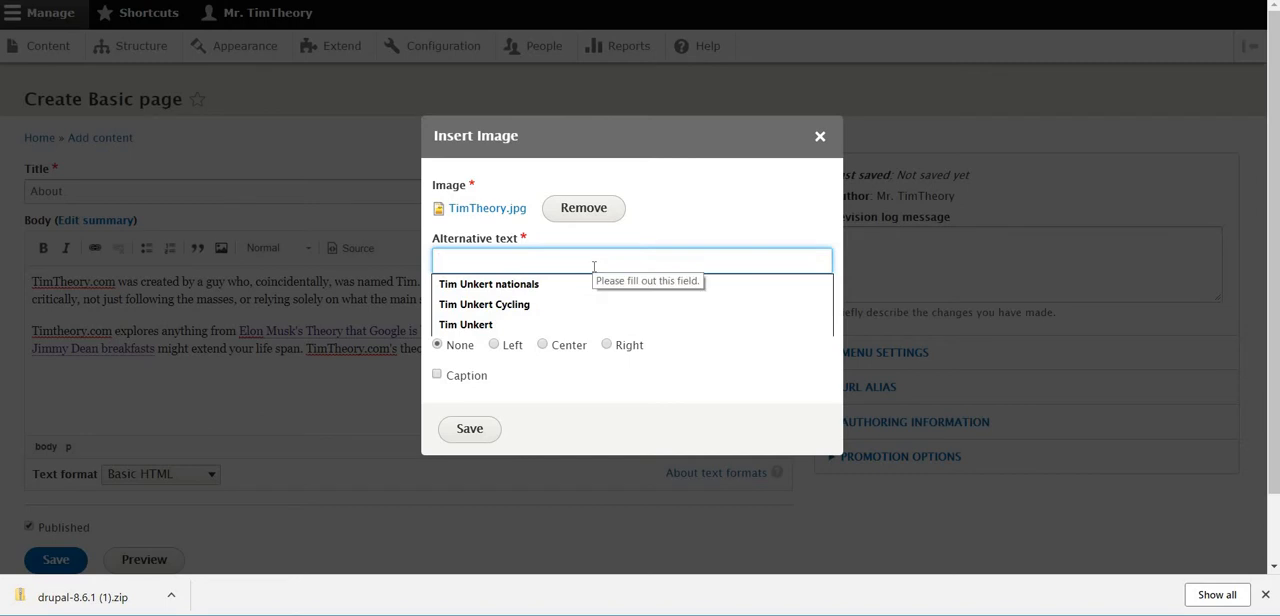
{"action": "type", "text": "ThmTh"}
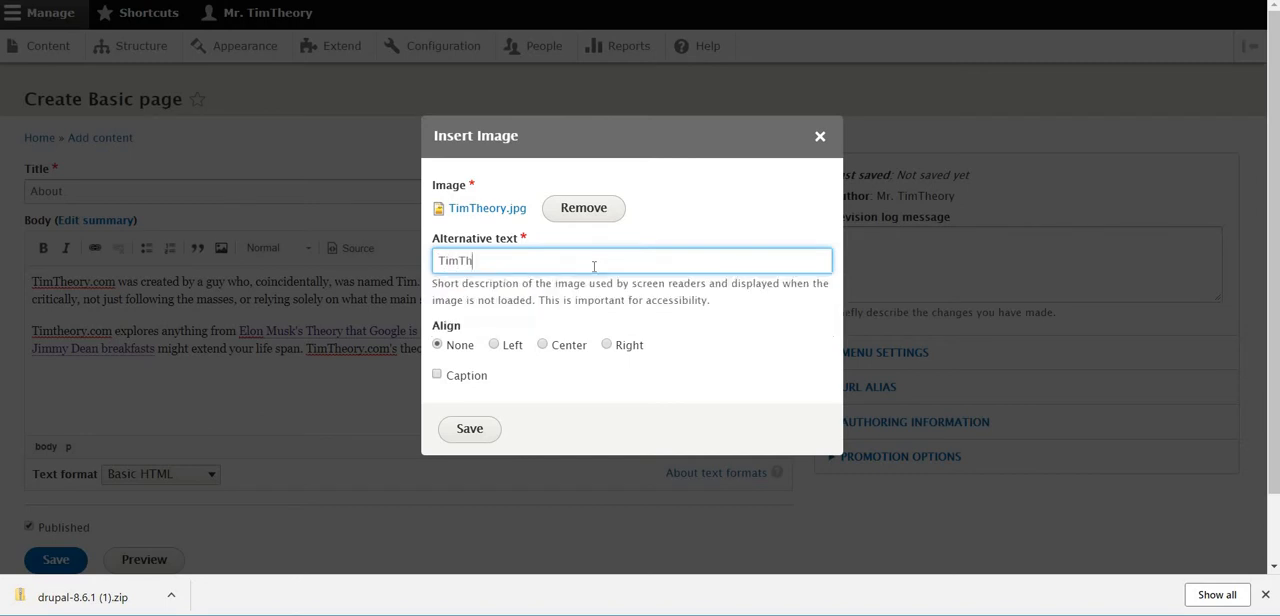
{"action": "type", "text": "eory"}
{"action": "key", "text": "Left"}
{"action": "key", "text": "Left"}
{"action": "key", "text": "Left"}
{"action": "key", "text": "Left"}
{"action": "key", "text": "Left"}
{"action": "key", "text": "Left"}
{"action": "left_click", "coordinate": [481, 436]}
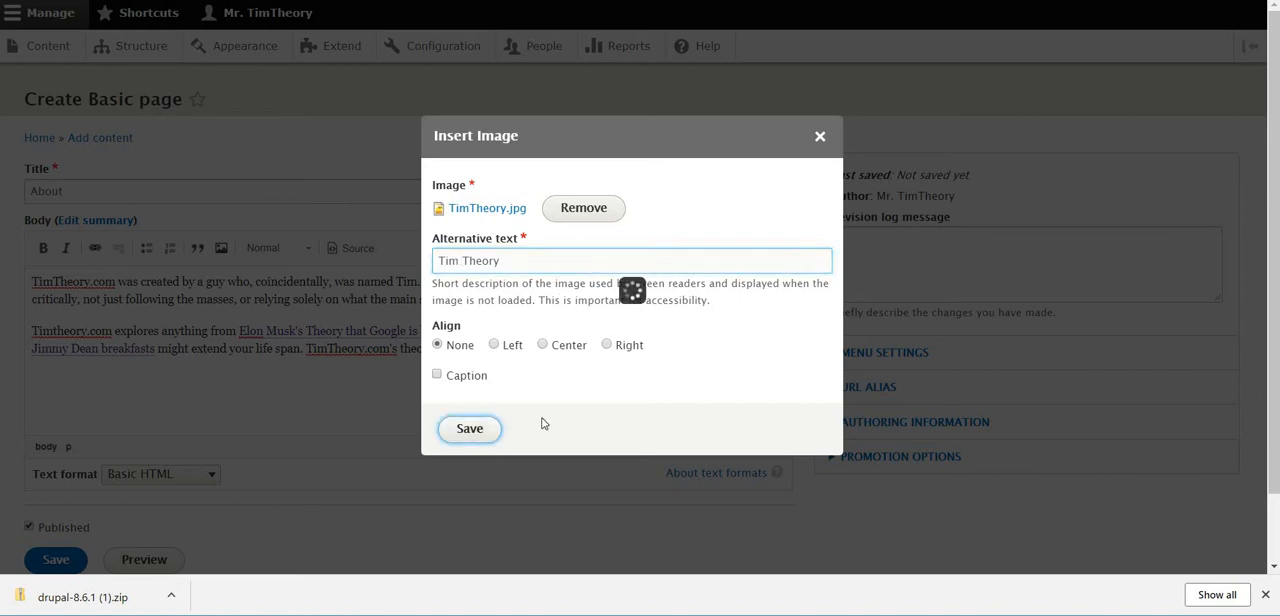
Examine the inserted image and its placement below the text in the page body
{"action": "scroll", "coordinate": [669, 370], "scroll_direction": "down", "scroll_amount": 2}
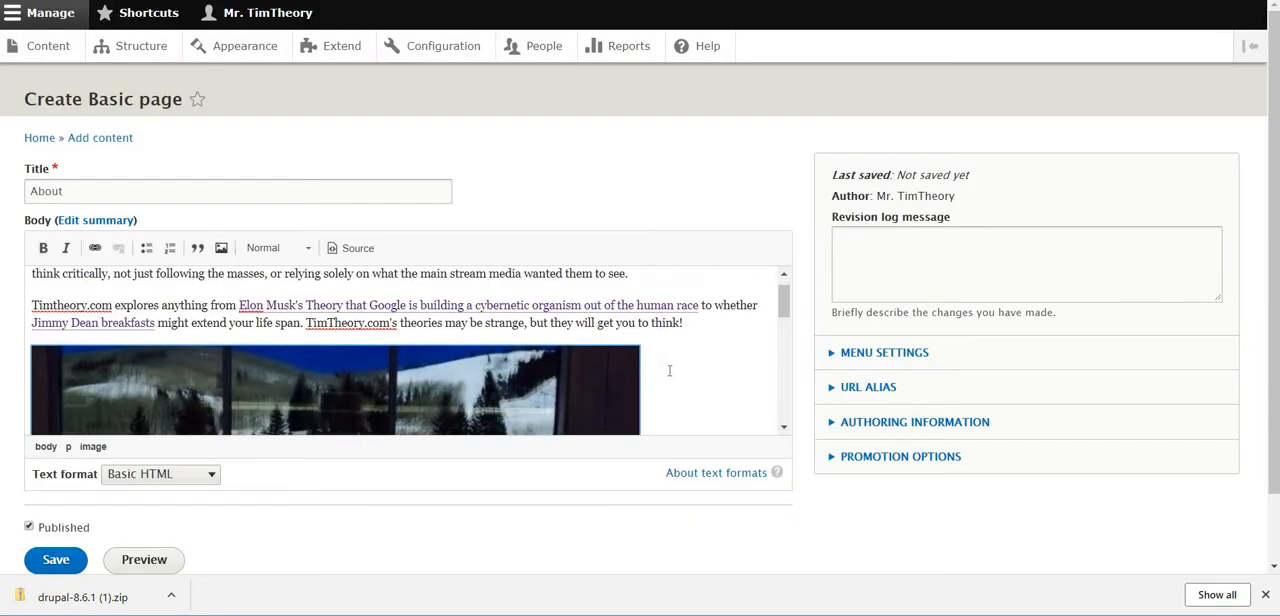
{"action": "scroll", "coordinate": [669, 370], "scroll_direction": "down", "scroll_amount": 3}
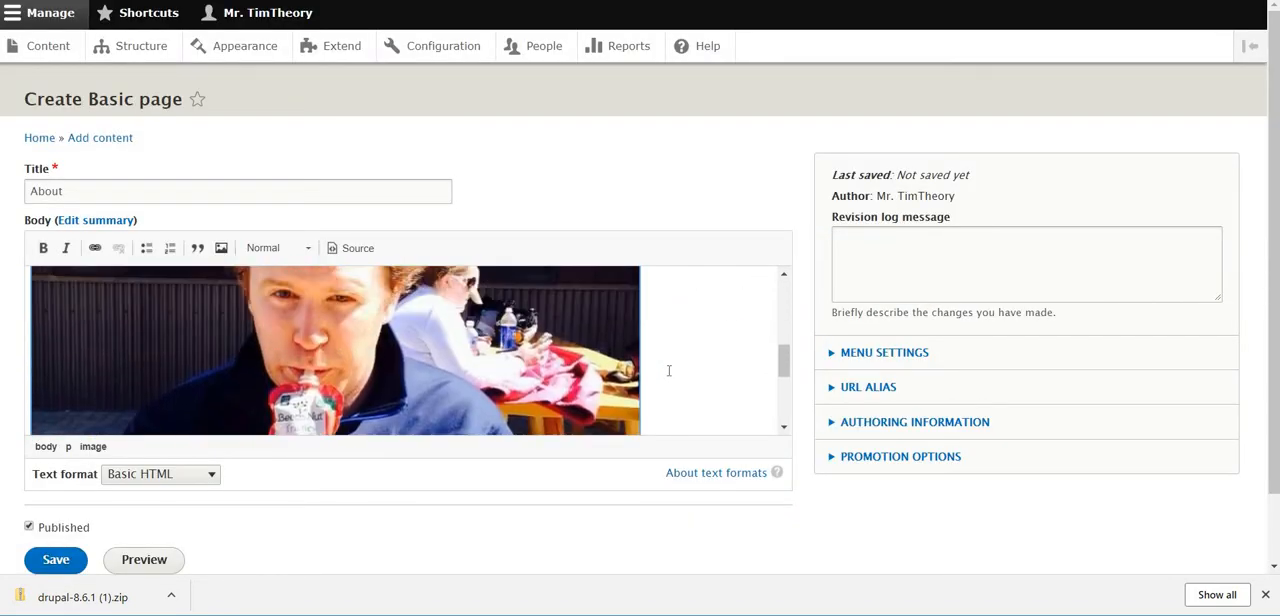
{"action": "scroll", "coordinate": [669, 371], "scroll_direction": "up", "scroll_amount": 2}
{"action": "scroll", "coordinate": [669, 371], "scroll_direction": "down", "scroll_amount": 3}
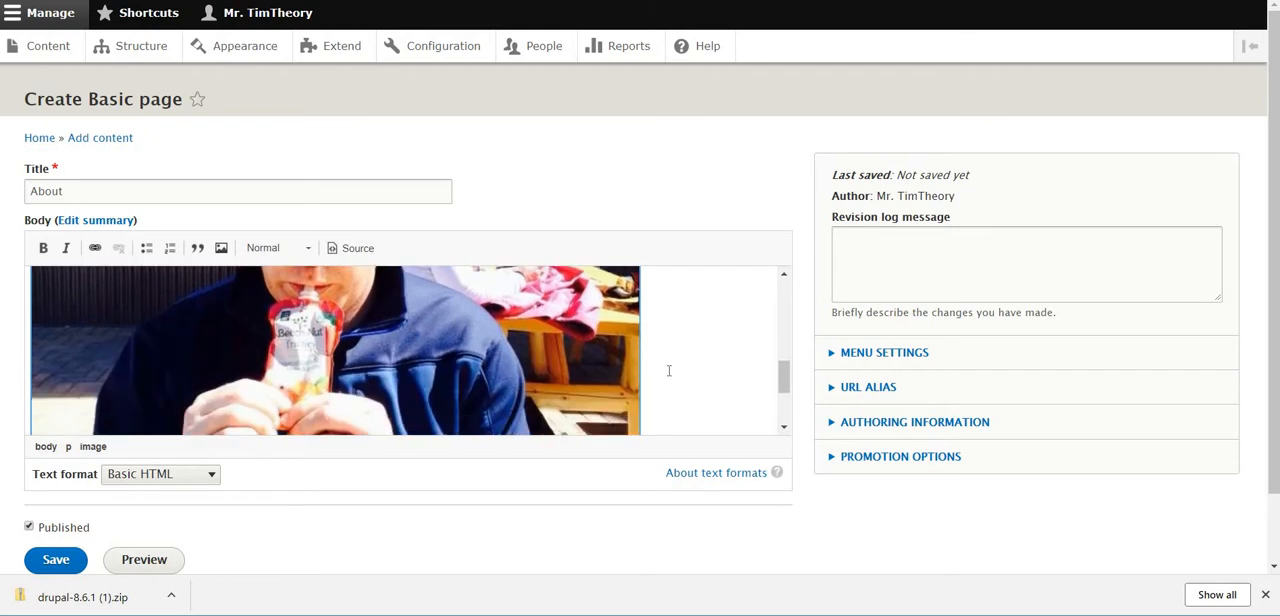
{"action": "scroll", "coordinate": [669, 370], "scroll_direction": "down", "scroll_amount": 2}
{"action": "scroll", "coordinate": [669, 370], "scroll_direction": "up", "scroll_amount": 6}
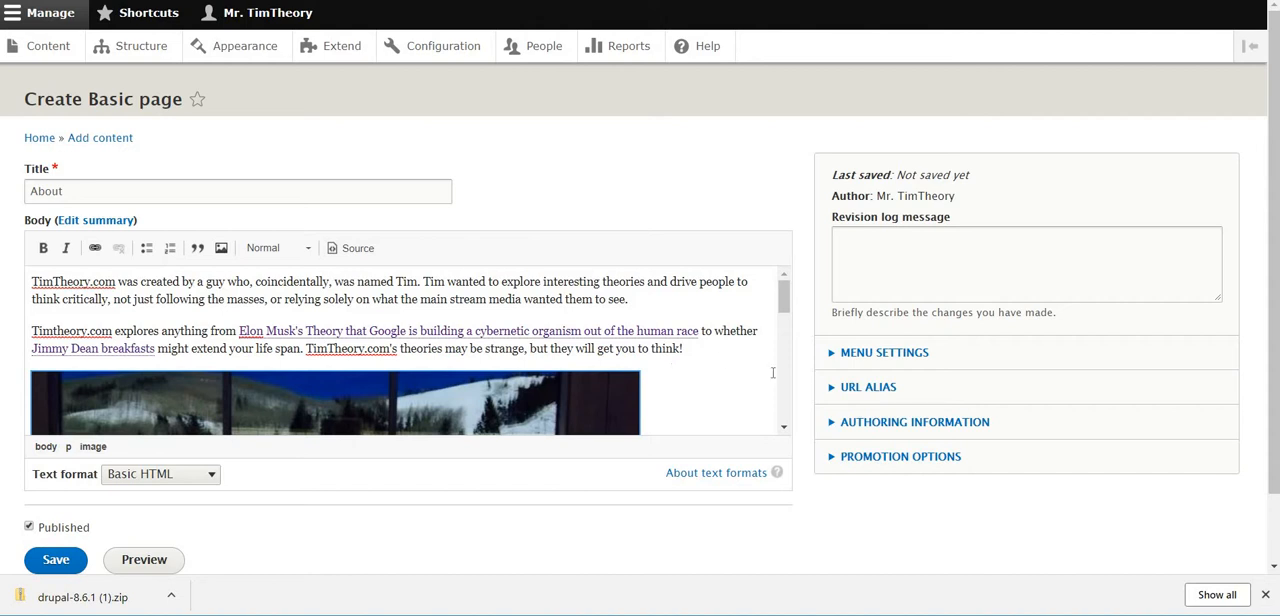
Provide a menu link for the page with the description "Tell's you a little bit about why I started TimTheory.com!"
{"action": "left_click", "coordinate": [865, 356]}
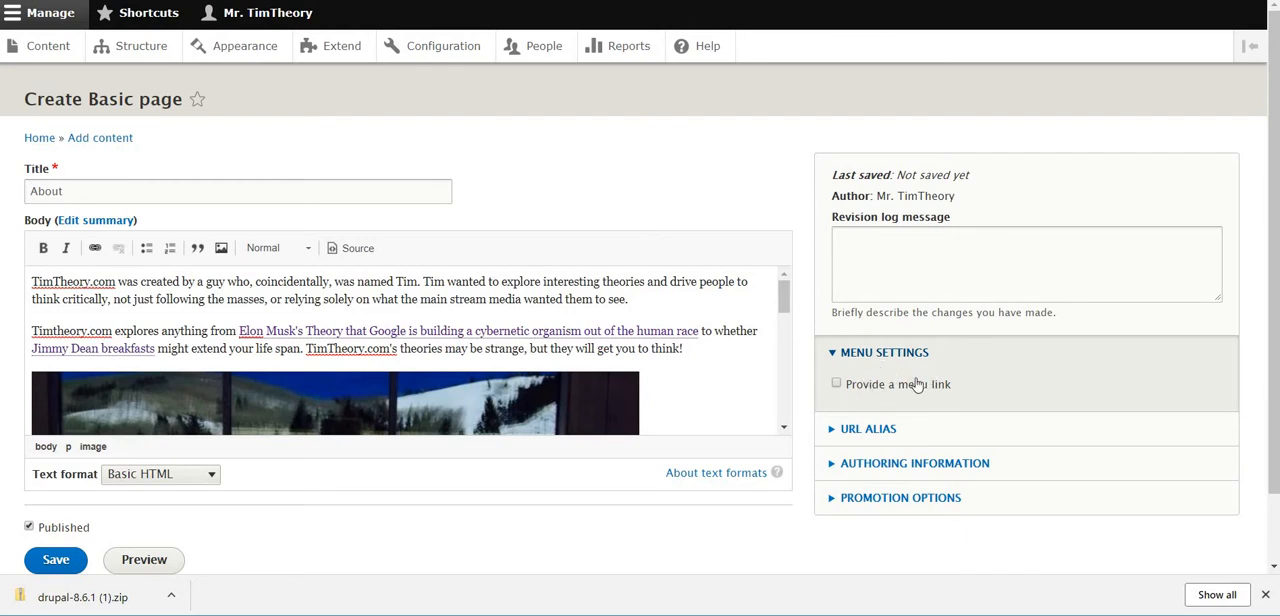
{"action": "left_click", "coordinate": [836, 386]}
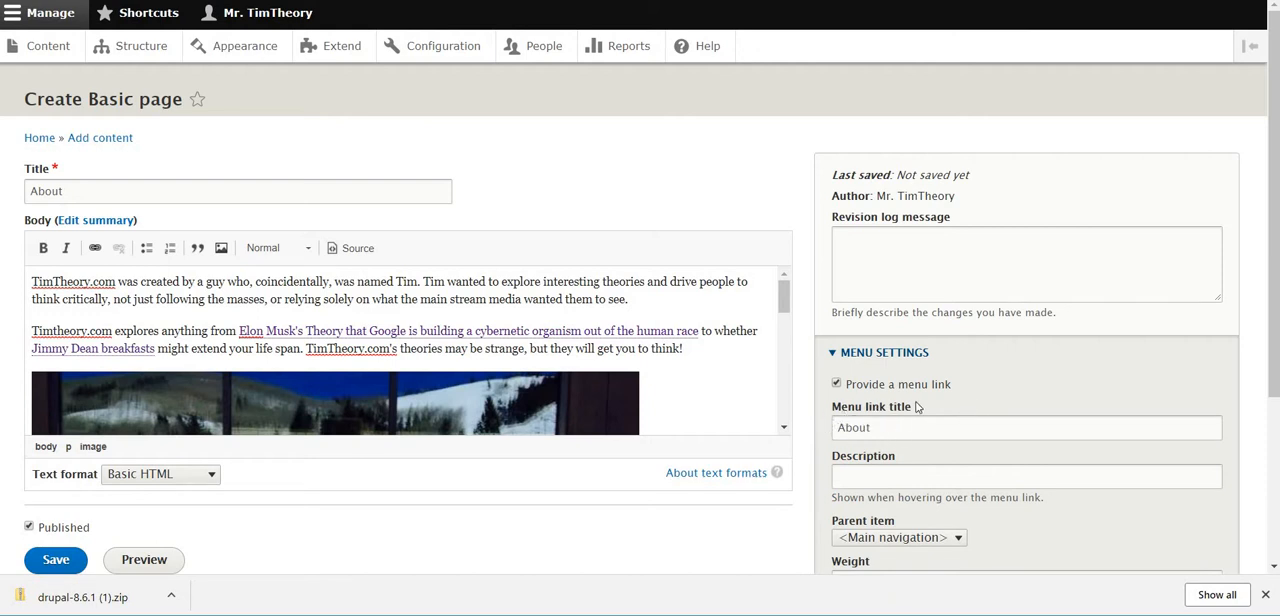
{"action": "scroll", "coordinate": [919, 405], "scroll_direction": "down", "scroll_amount": 1}
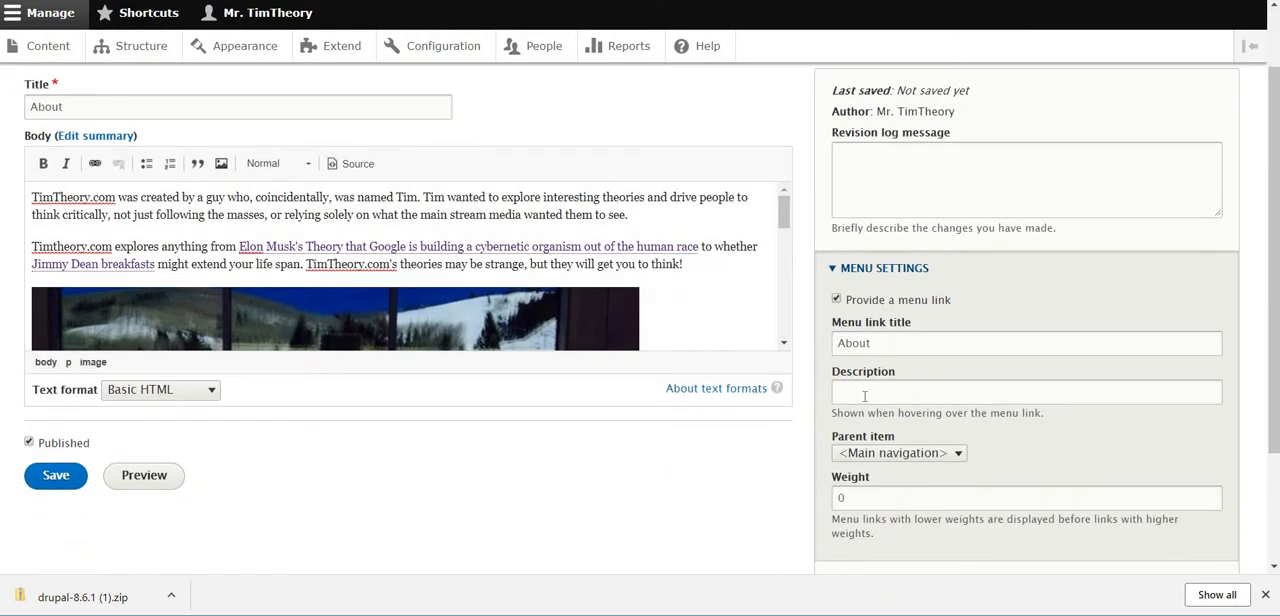
{"action": "left_click", "coordinate": [1070, 394]}
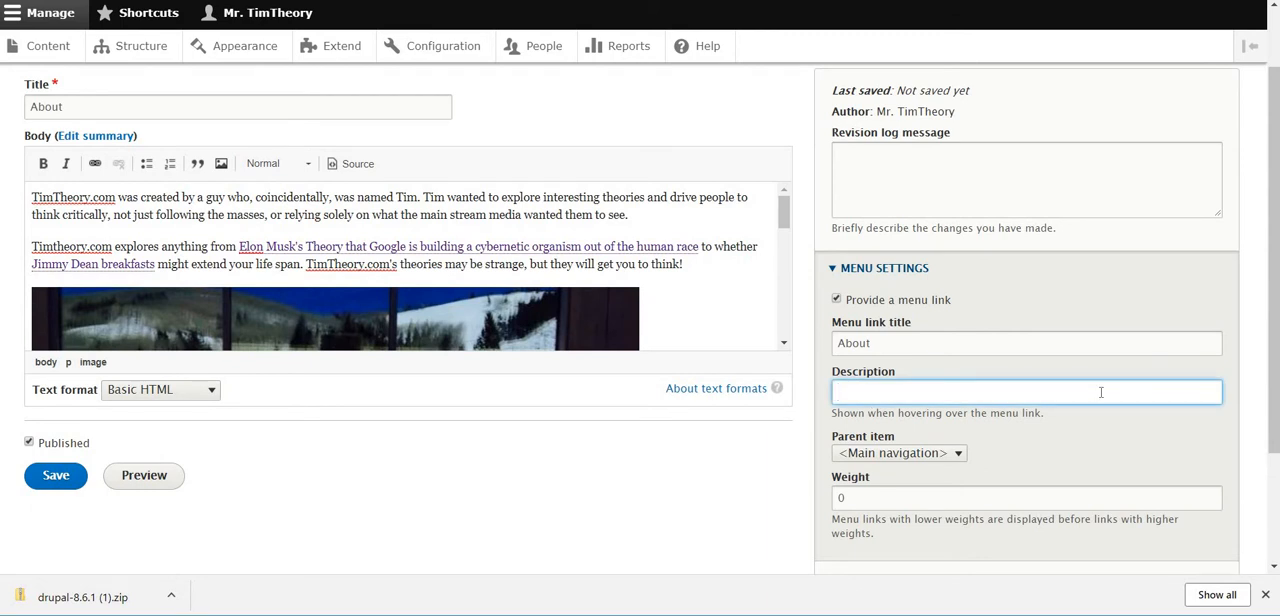
{"action": "type", "text": "Tell's you a little bit about why I sta"}
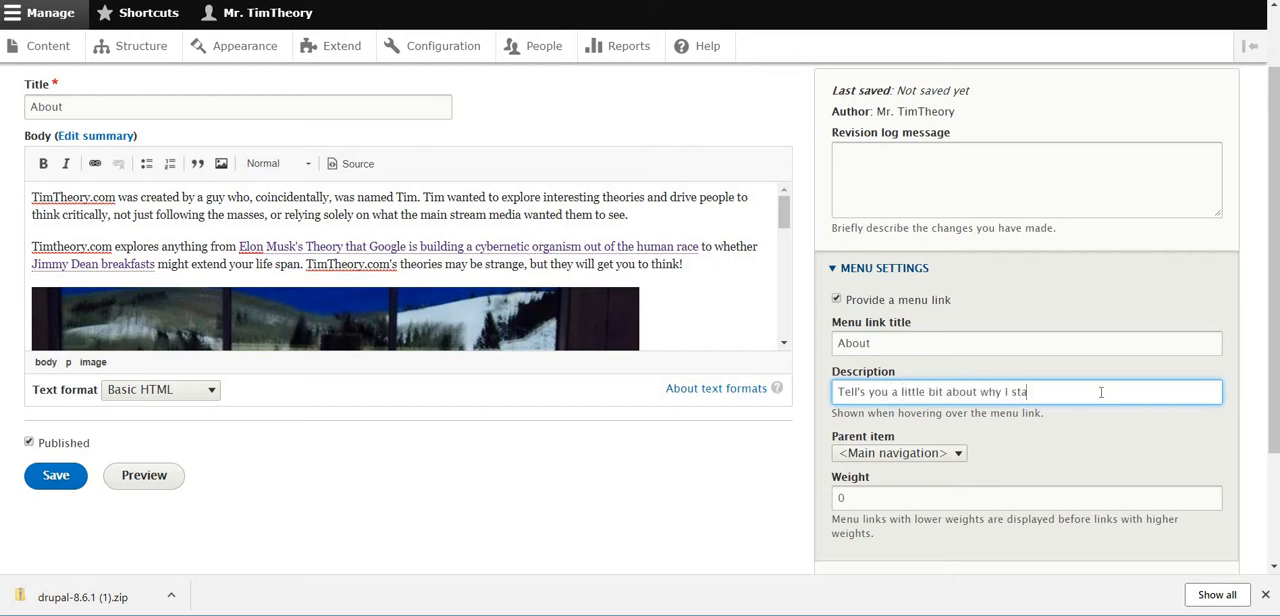
{"action": "type", "text": "rted TimTheory.com!"}
Choose <Main navigation> as the parent item of the About menu link
{"action": "scroll", "coordinate": [1033, 404], "scroll_direction": "down", "scroll_amount": 1}
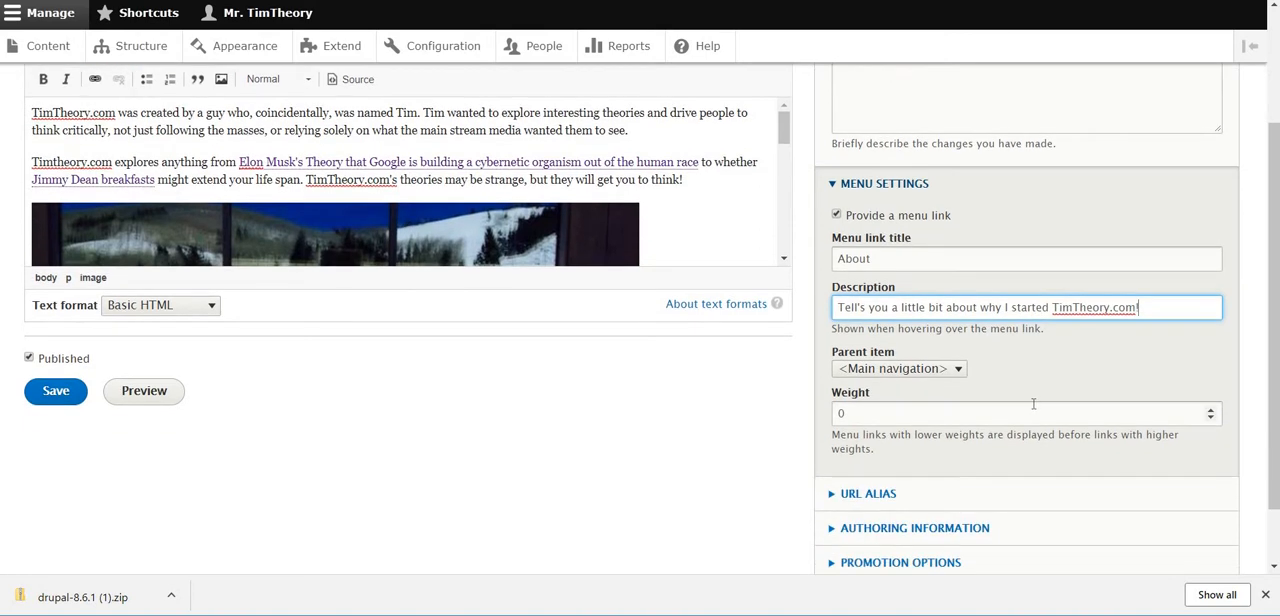
{"action": "left_click", "coordinate": [951, 372]}
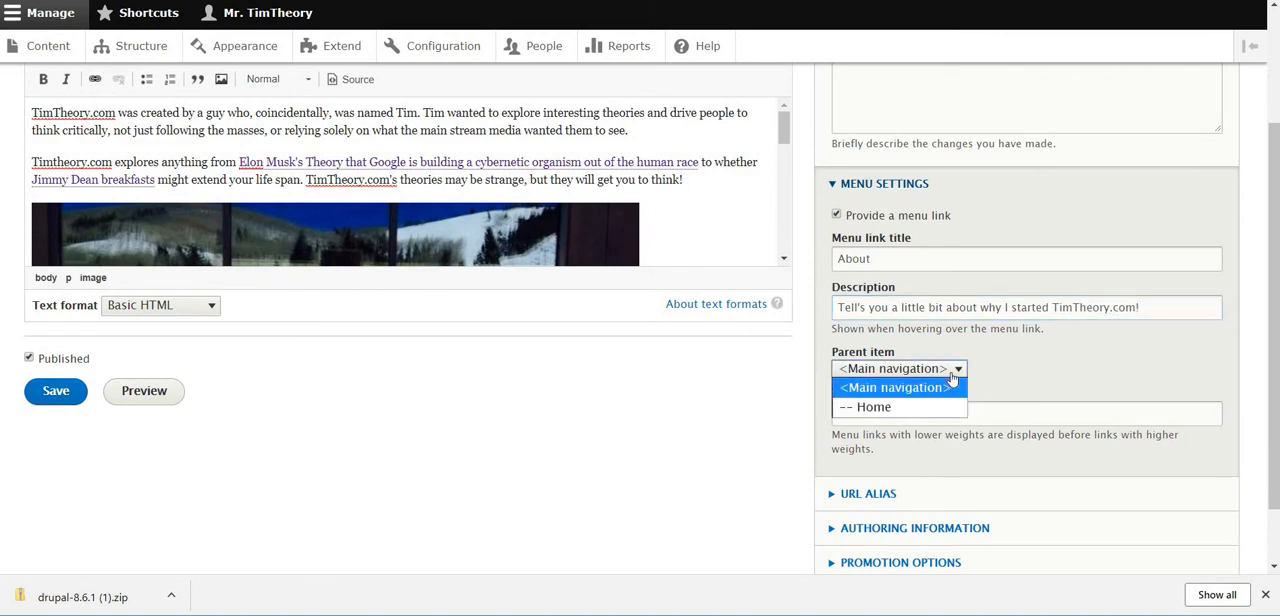
{"action": "left_click", "coordinate": [951, 377]}
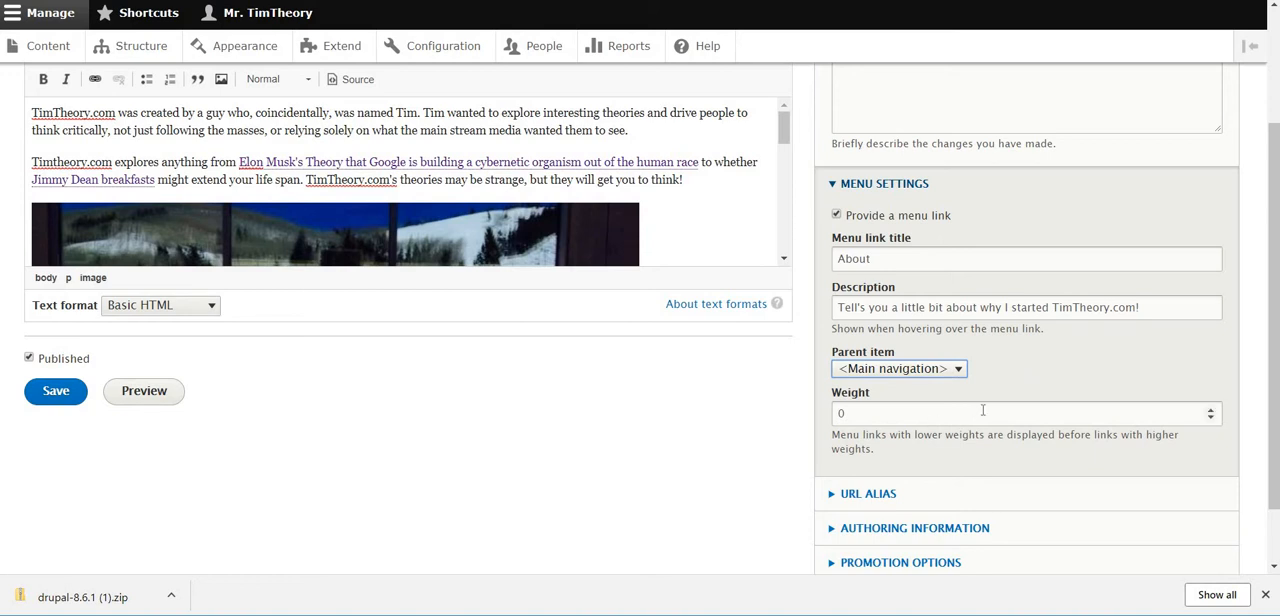
Give the page the URL alias /about and collapse the alias settings
{"action": "scroll", "coordinate": [983, 411], "scroll_direction": "down", "scroll_amount": 1}
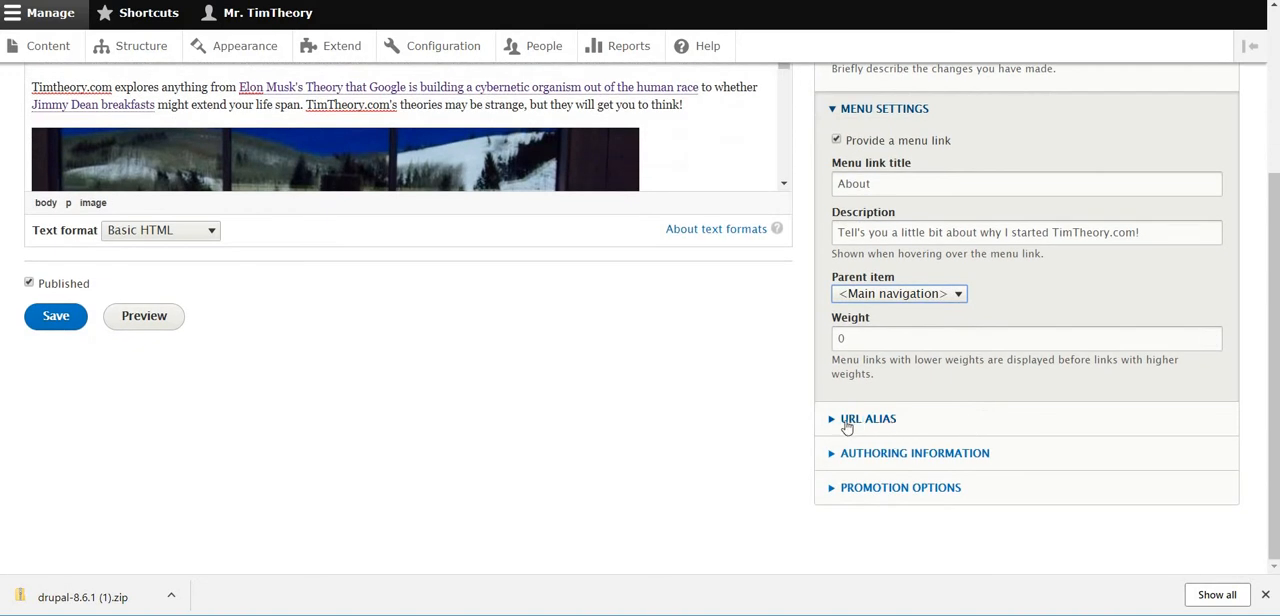
{"action": "left_click", "coordinate": [895, 423]}
{"action": "scroll", "coordinate": [917, 408], "scroll_direction": "down", "scroll_amount": 1}
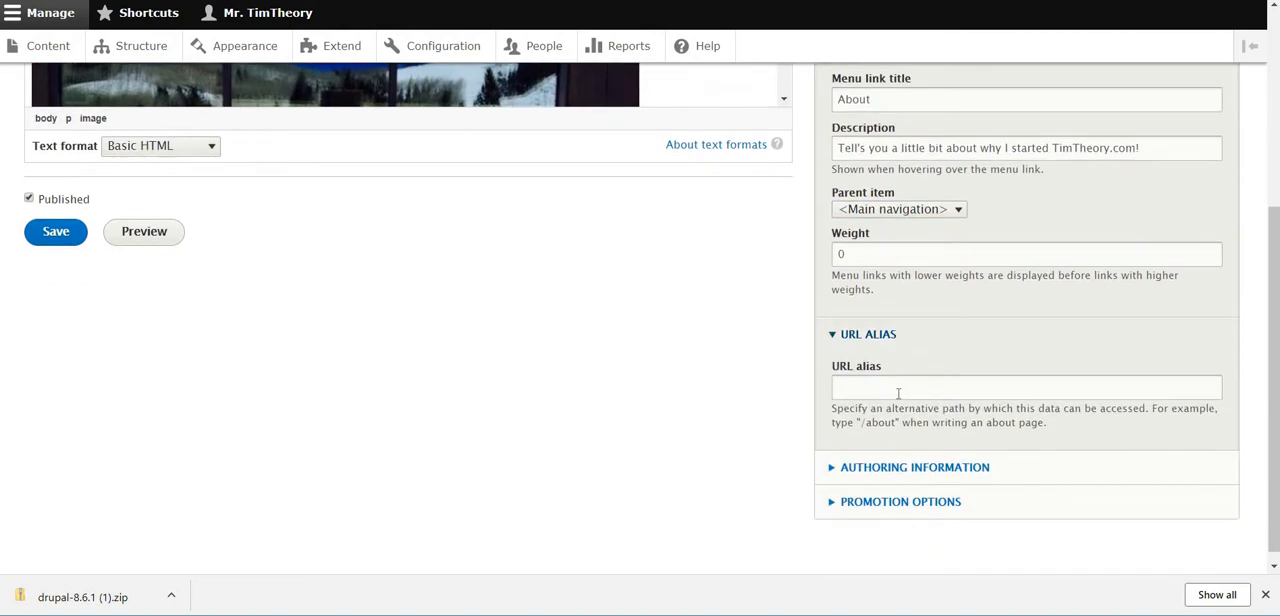
{"action": "left_click", "coordinate": [911, 387]}
{"action": "type", "text": "/"}
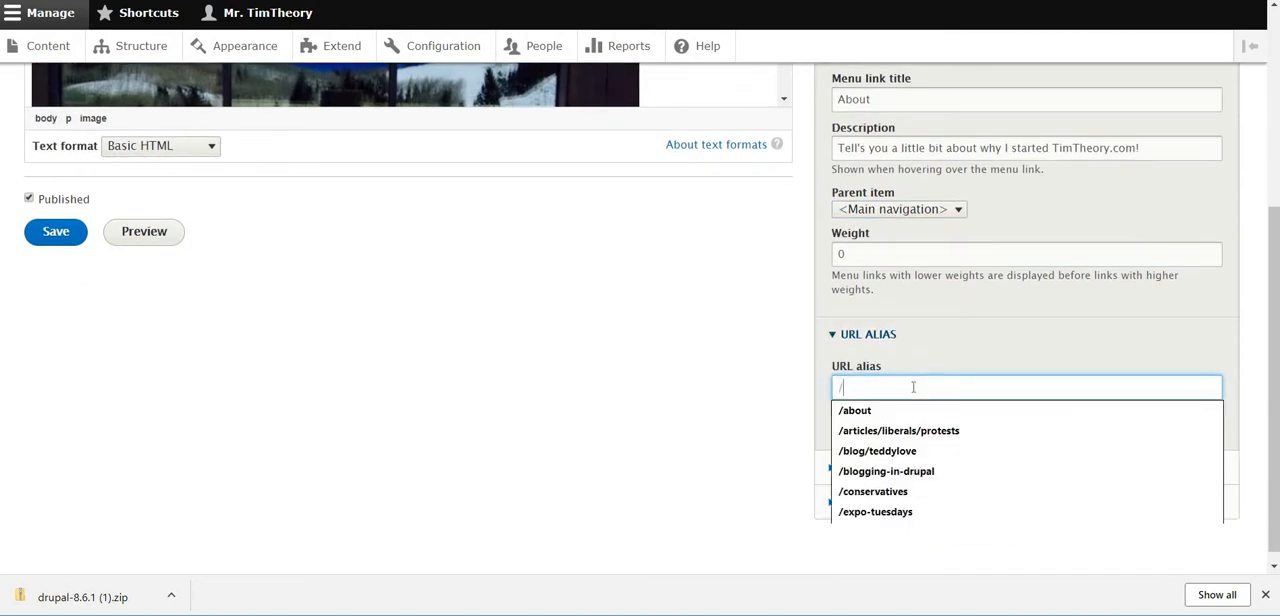
{"action": "type", "text": "about"}
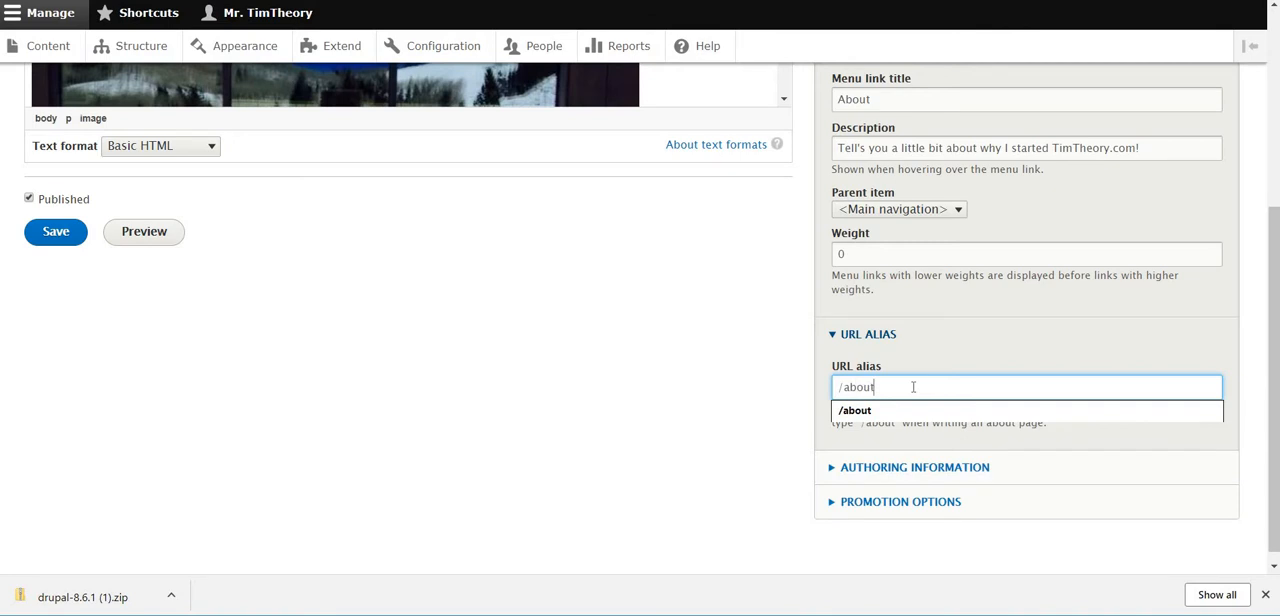
{"action": "key", "text": "Escape"}
{"action": "left_click", "coordinate": [943, 346]}
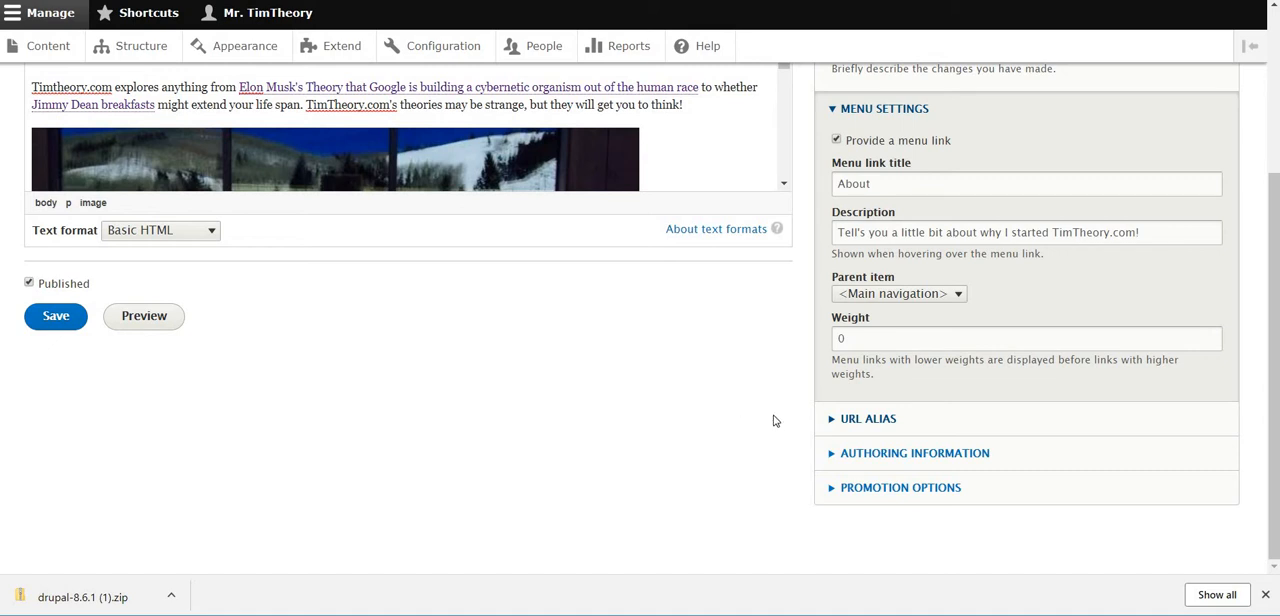
Review the page's authoring information and its promotion options
{"action": "left_click", "coordinate": [880, 458]}
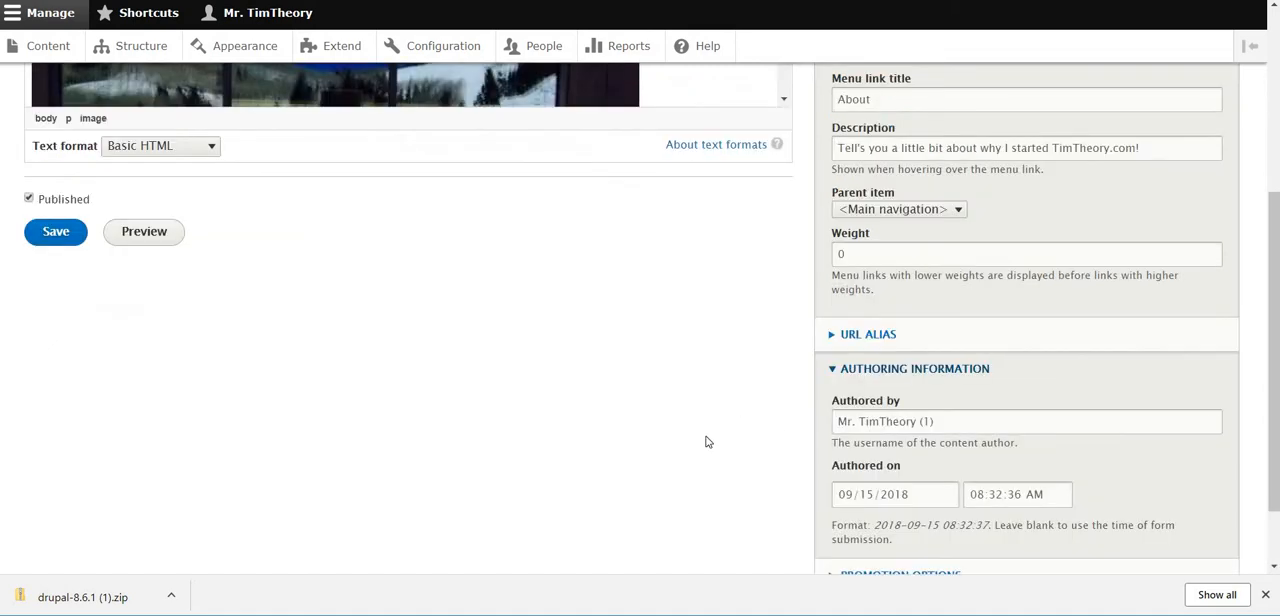
{"action": "scroll", "coordinate": [705, 442], "scroll_direction": "down", "scroll_amount": 2}
{"action": "scroll", "coordinate": [705, 442], "scroll_direction": "up", "scroll_amount": 1}
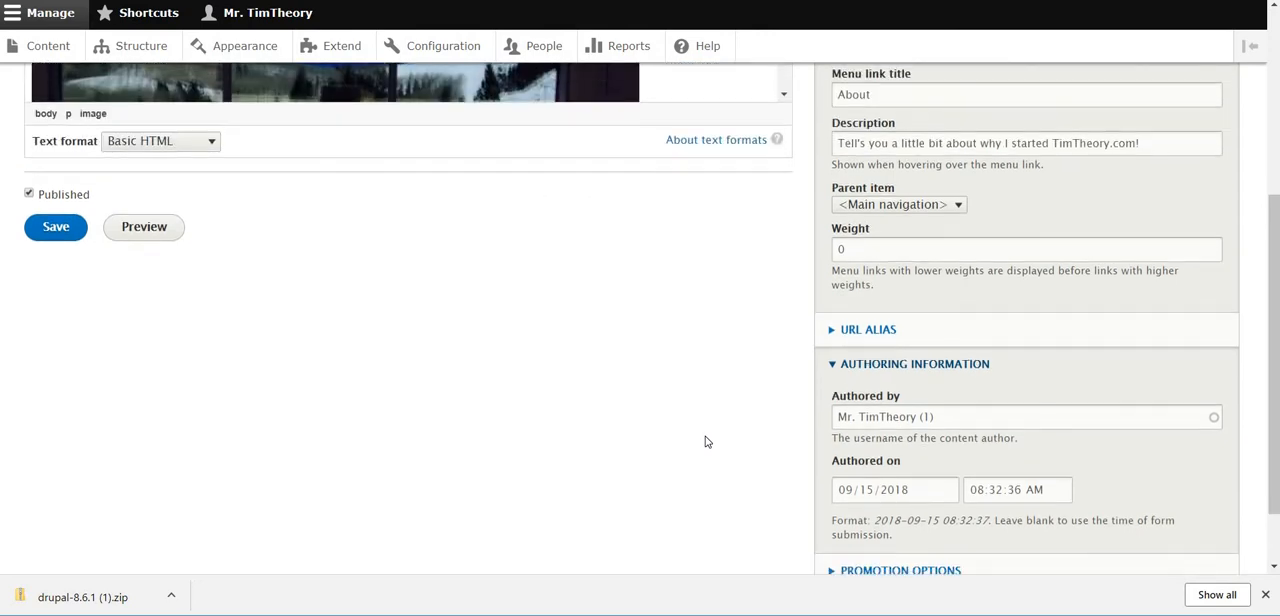
{"action": "scroll", "coordinate": [706, 440], "scroll_direction": "down", "scroll_amount": 1}
{"action": "left_click", "coordinate": [883, 493]}
{"action": "scroll", "coordinate": [708, 435], "scroll_direction": "down", "scroll_amount": 1}
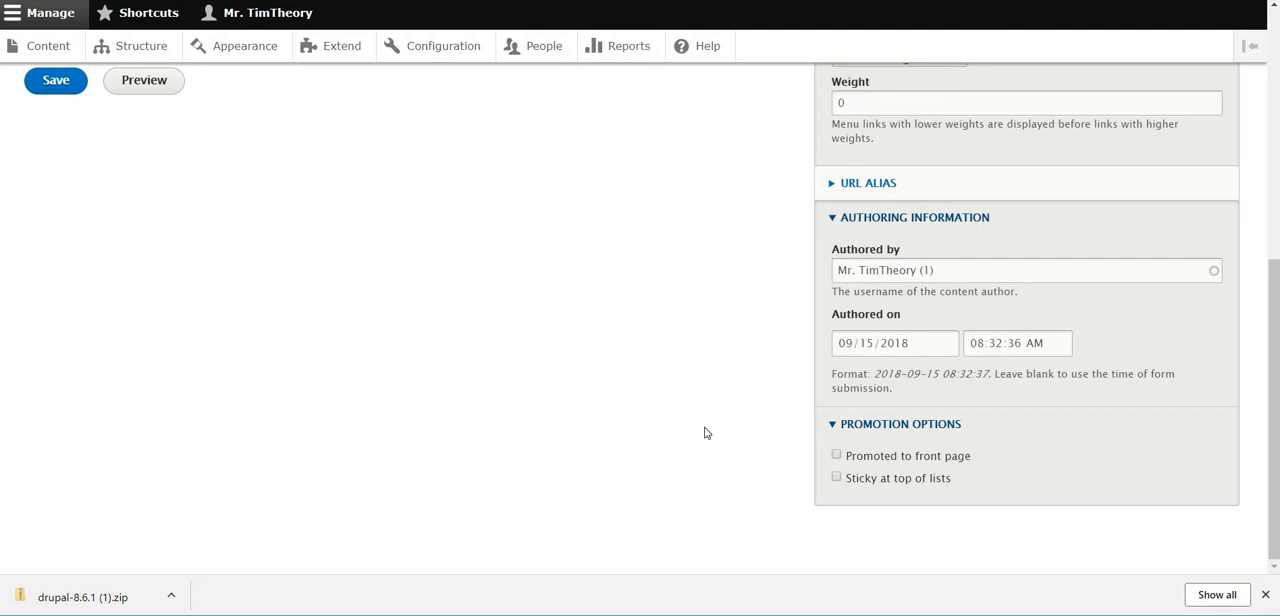
Save the About page and look through its published text, links and image
{"action": "scroll", "coordinate": [768, 453], "scroll_direction": "up", "scroll_amount": 5}
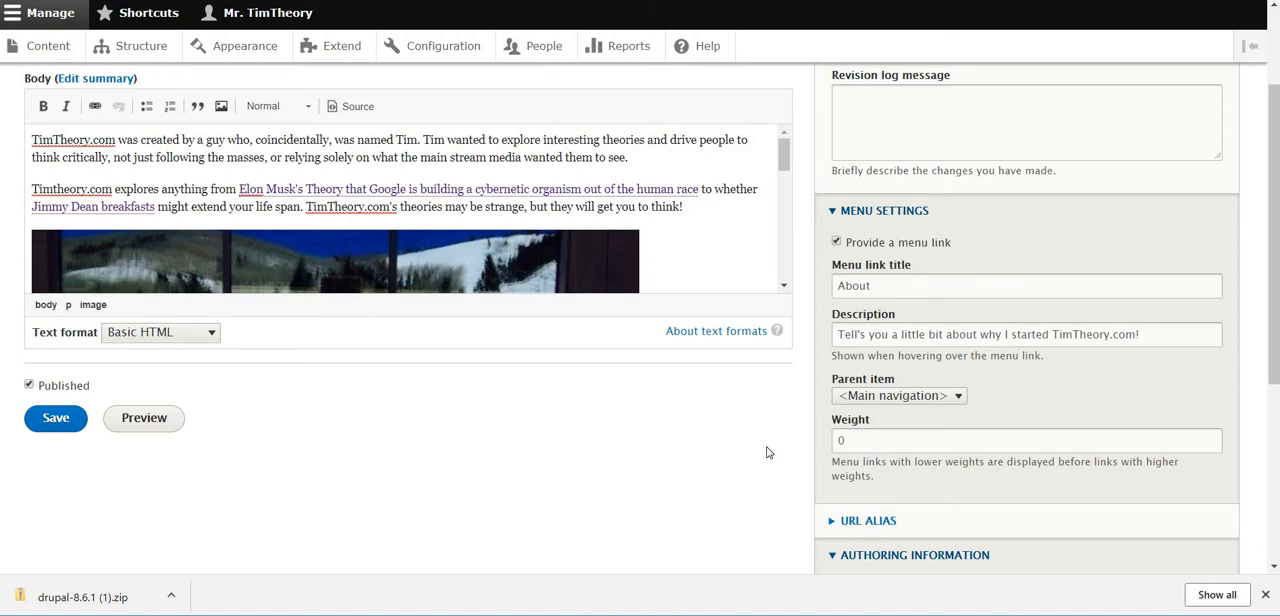
{"action": "left_click", "coordinate": [57, 423]}
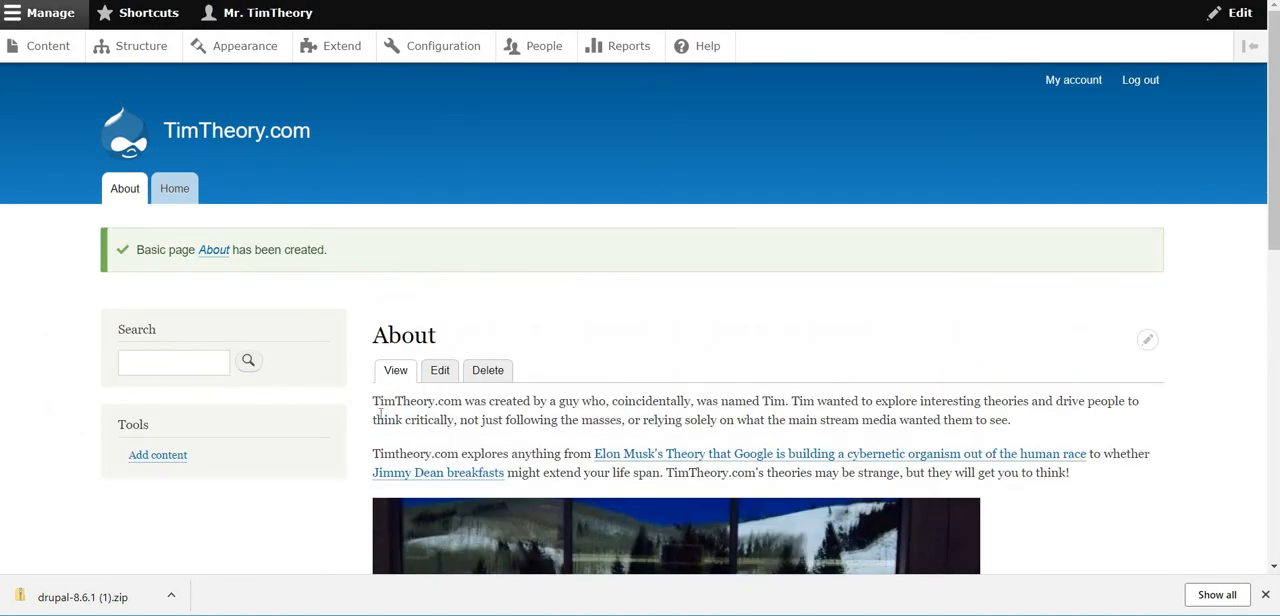
{"action": "scroll", "coordinate": [620, 398], "scroll_direction": "down", "scroll_amount": 8}
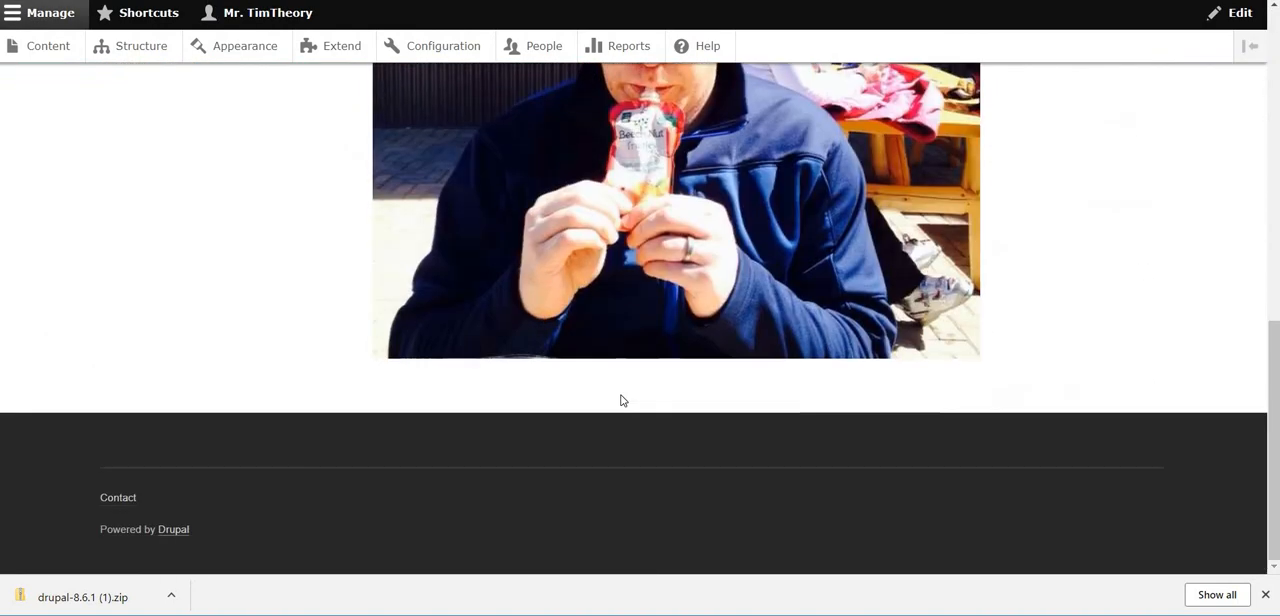
{"action": "scroll", "coordinate": [620, 400], "scroll_direction": "up", "scroll_amount": 10}
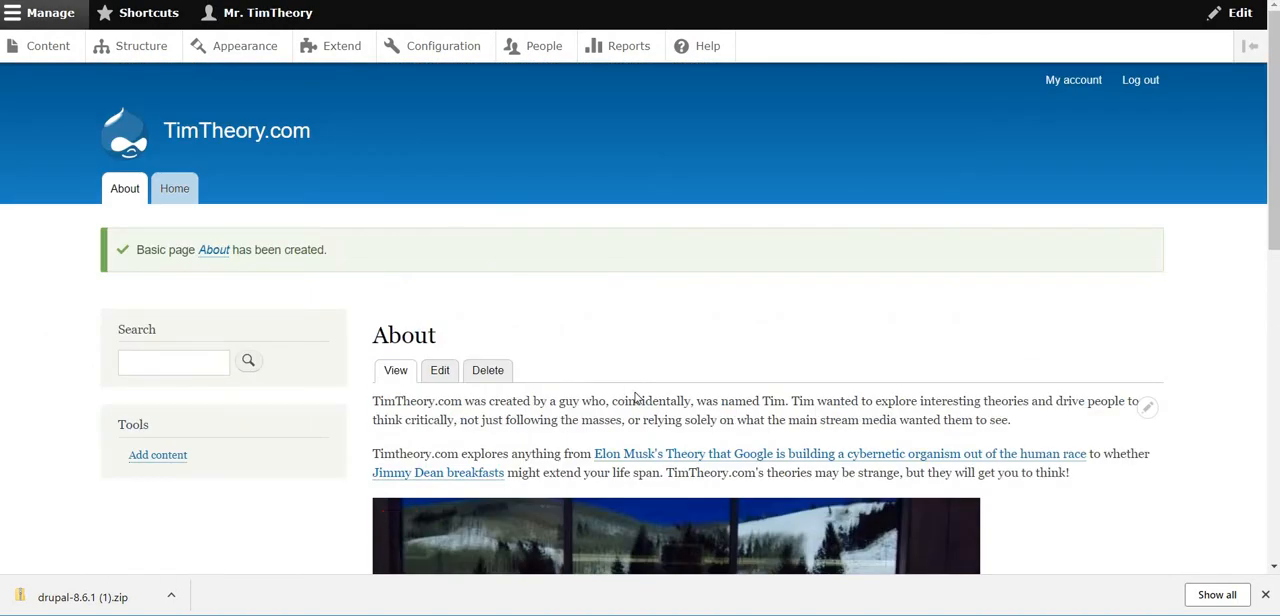
{"action": "scroll", "coordinate": [640, 398], "scroll_direction": "down", "scroll_amount": 3}
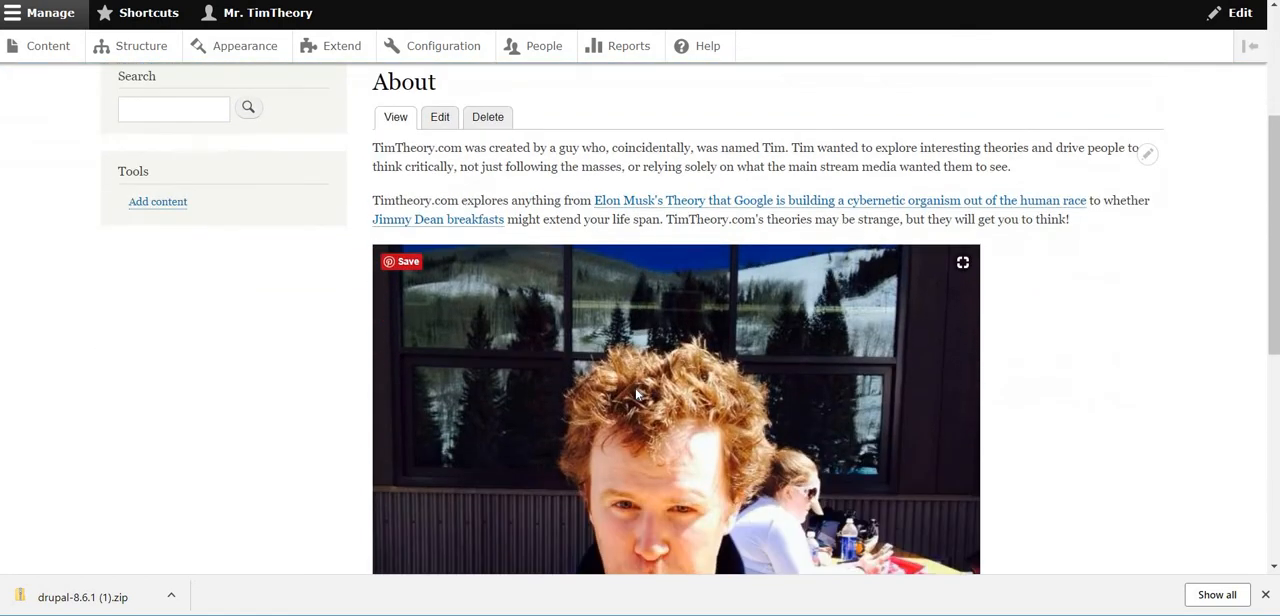
{"action": "scroll", "coordinate": [1034, 433], "scroll_direction": "down", "scroll_amount": 1}
{"action": "scroll", "coordinate": [1047, 408], "scroll_direction": "down", "scroll_amount": 2}
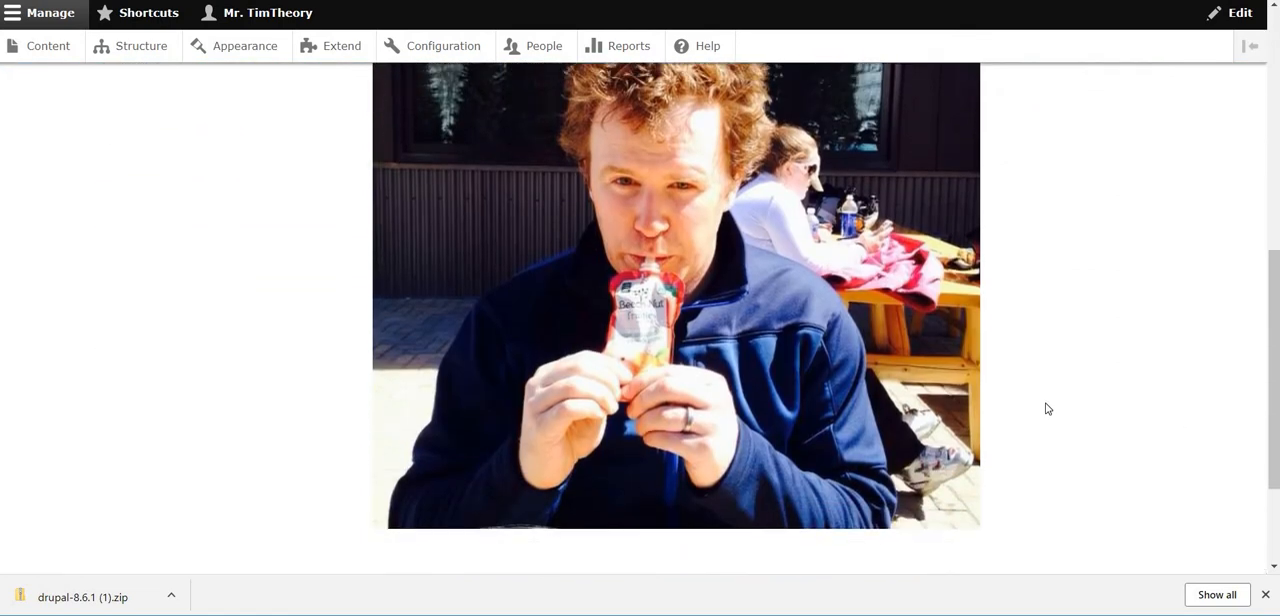
{"action": "scroll", "coordinate": [1047, 408], "scroll_direction": "up", "scroll_amount": 5}
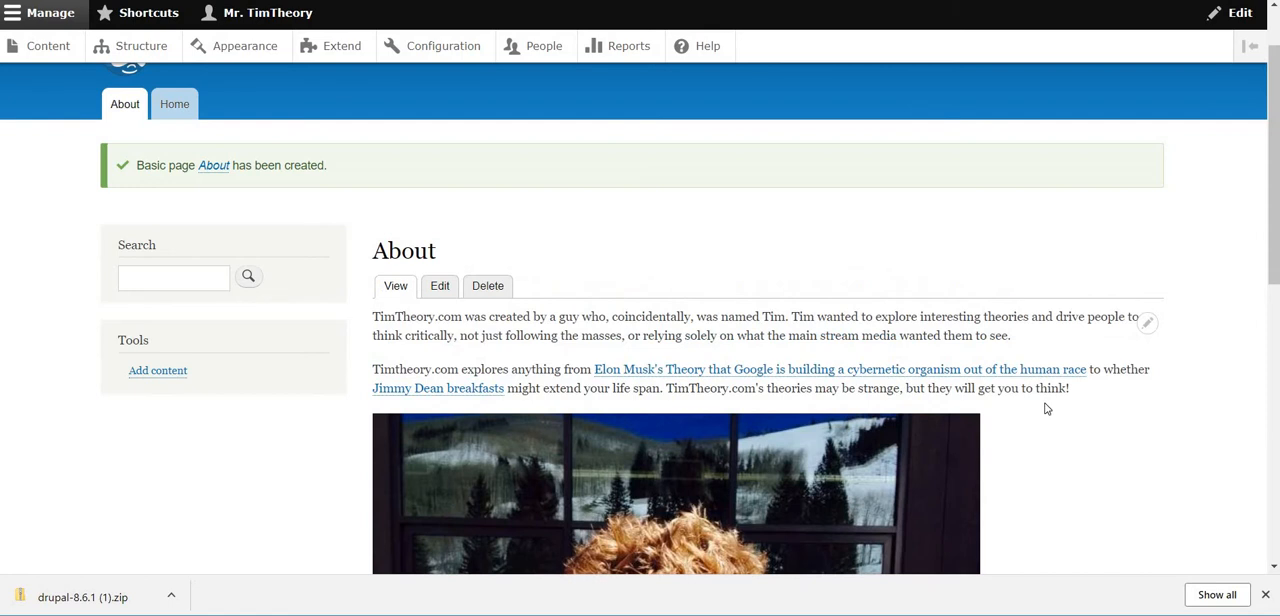
Visit the Home page through the main navigation and follow the About link to check the menu
{"action": "scroll", "coordinate": [1047, 408], "scroll_direction": "up", "scroll_amount": 1}
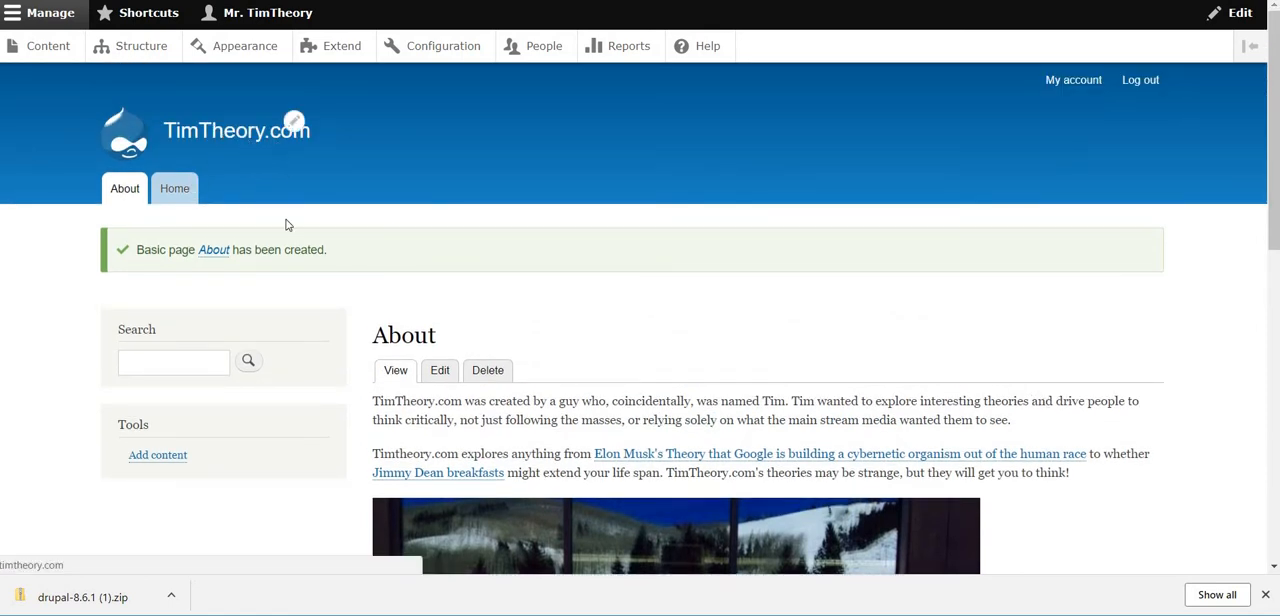
{"action": "left_click", "coordinate": [174, 196]}
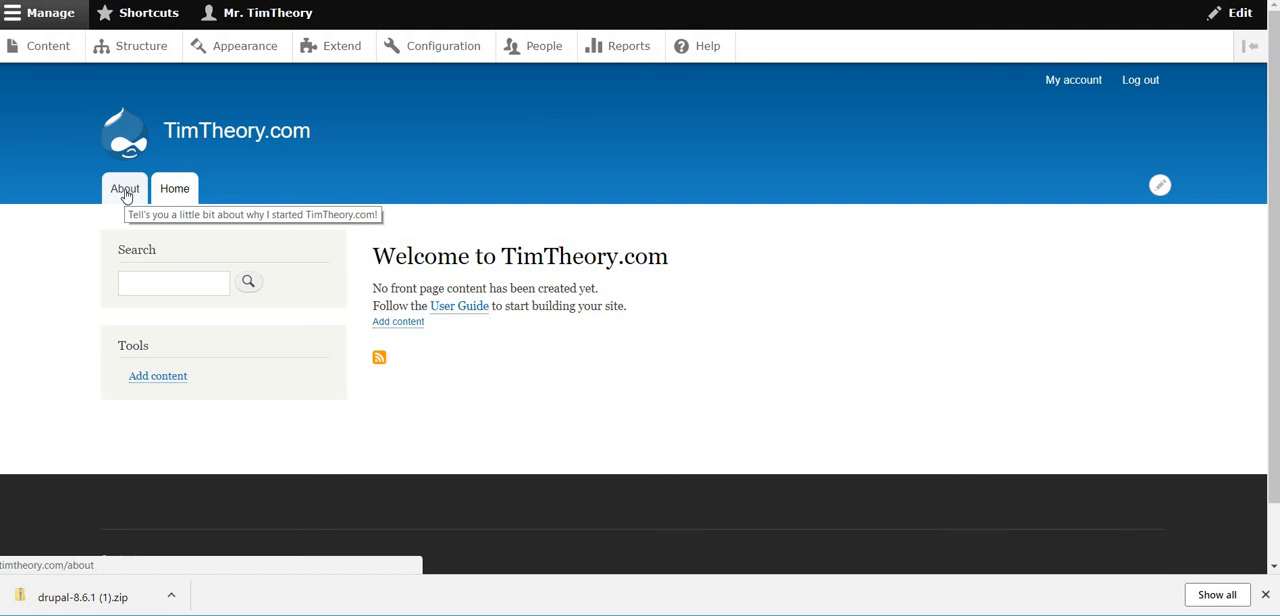
{"action": "left_click", "coordinate": [125, 190]}
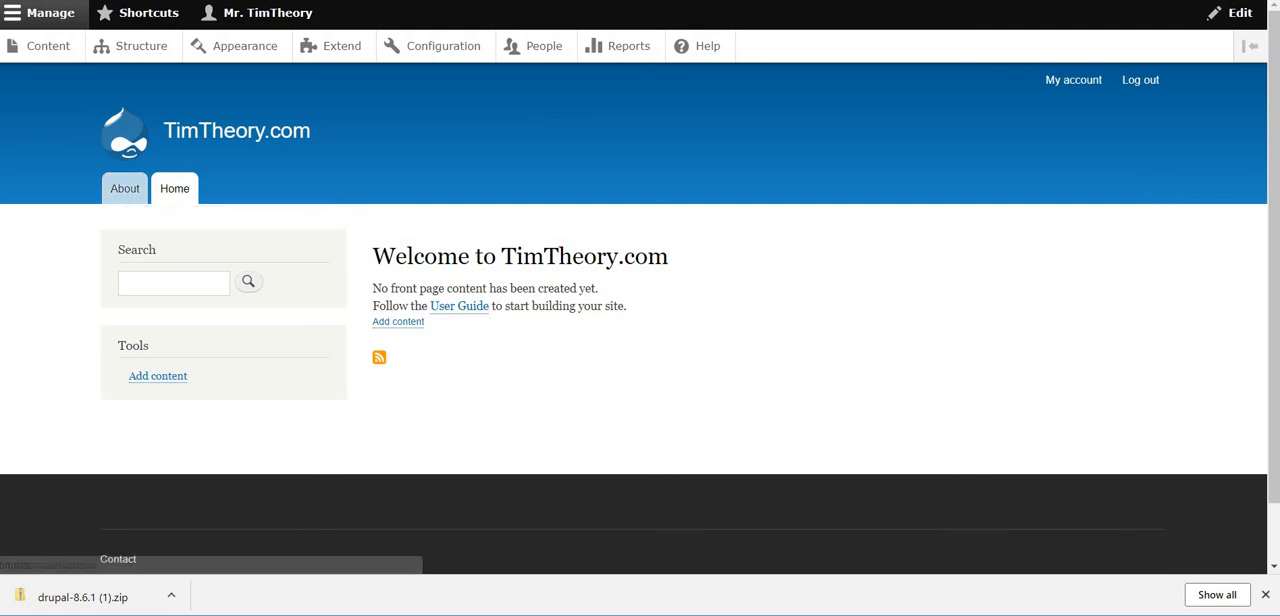